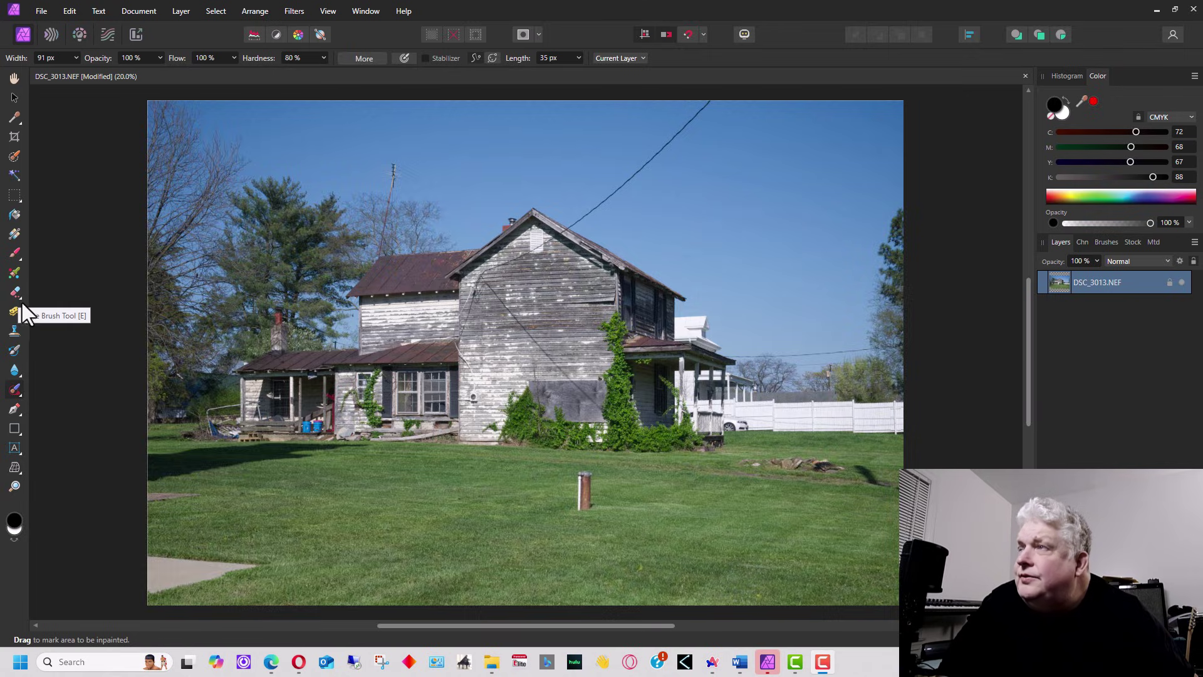
# Step: Select the Blur Brush and let the Assistant rasterize the farmhouse photo layer
pyautogui.click(20, 377)
pyautogui.click(20, 374)
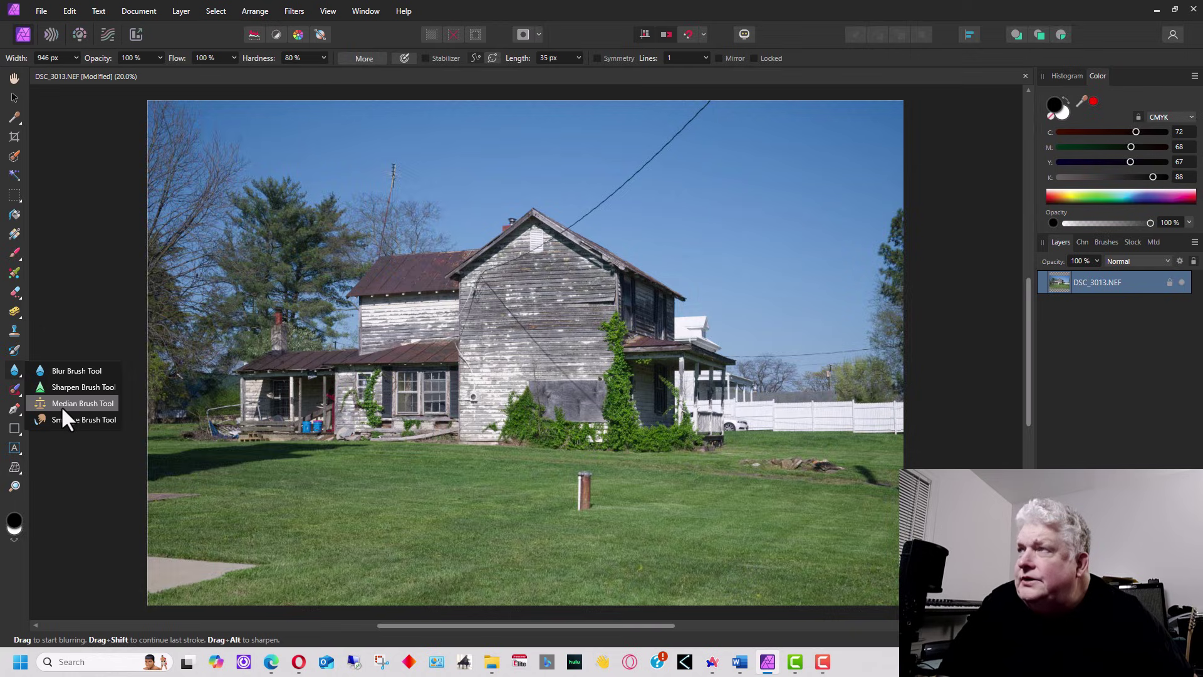
pyautogui.click(84, 325)
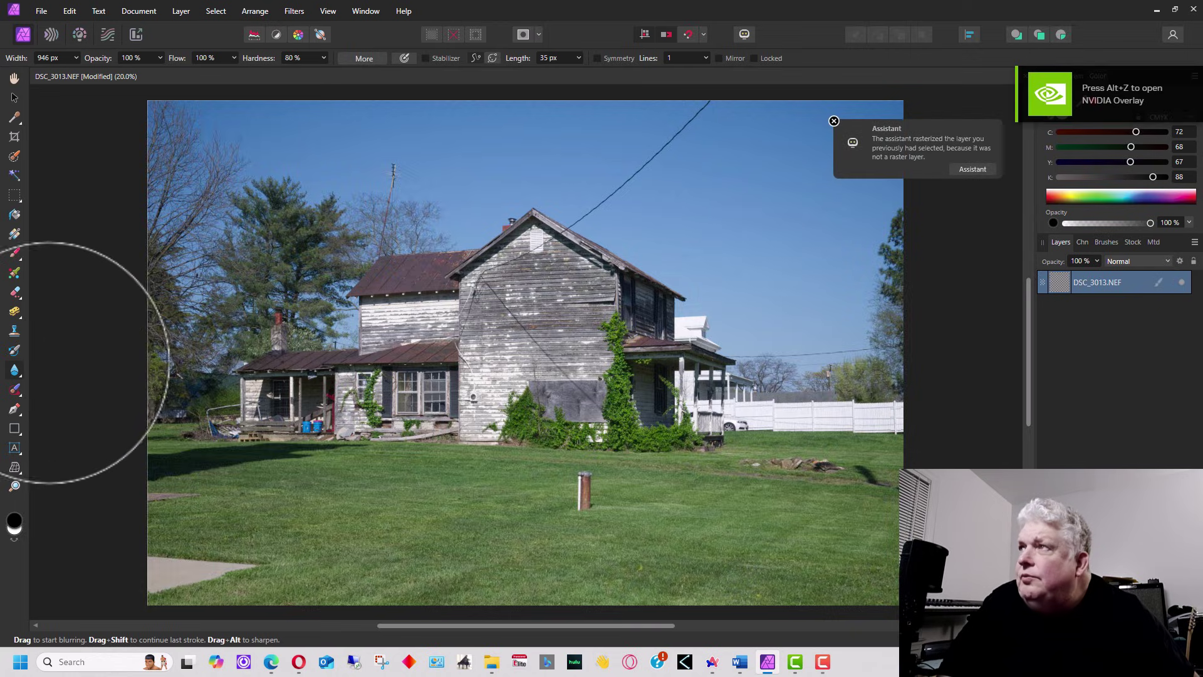
pyautogui.click(19, 391)
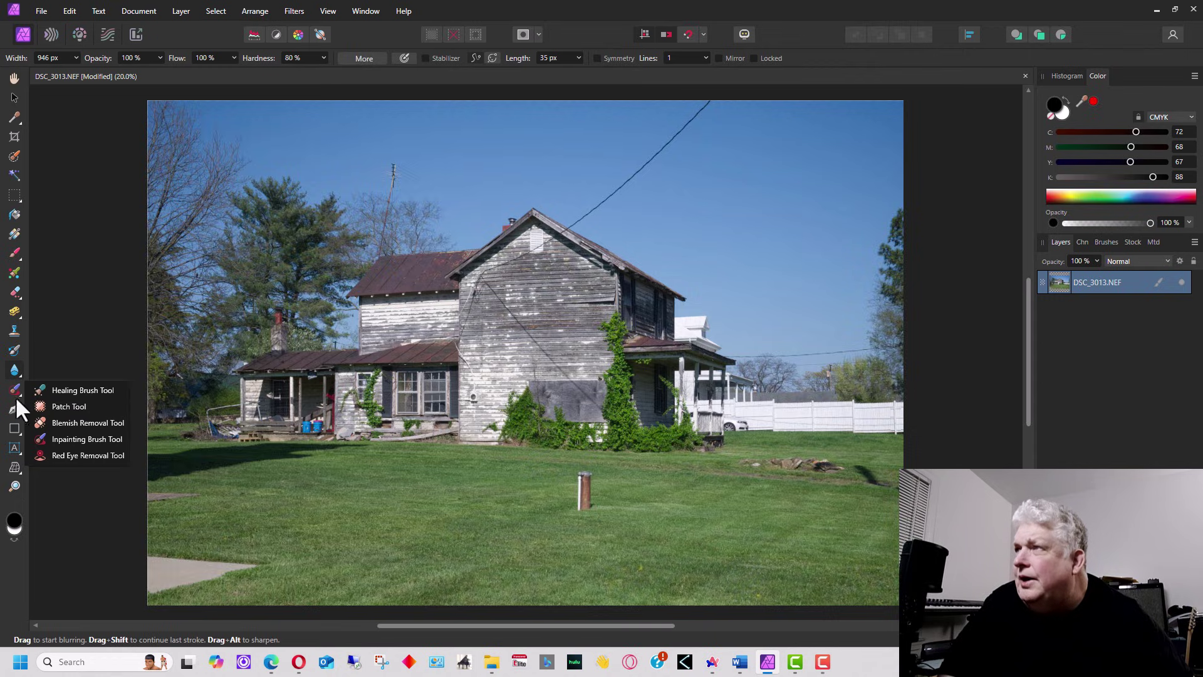
# Step: Try the Patch and Blemish Removal tools, then settle on the Inpainting Brush Tool
pyautogui.click(81, 408)
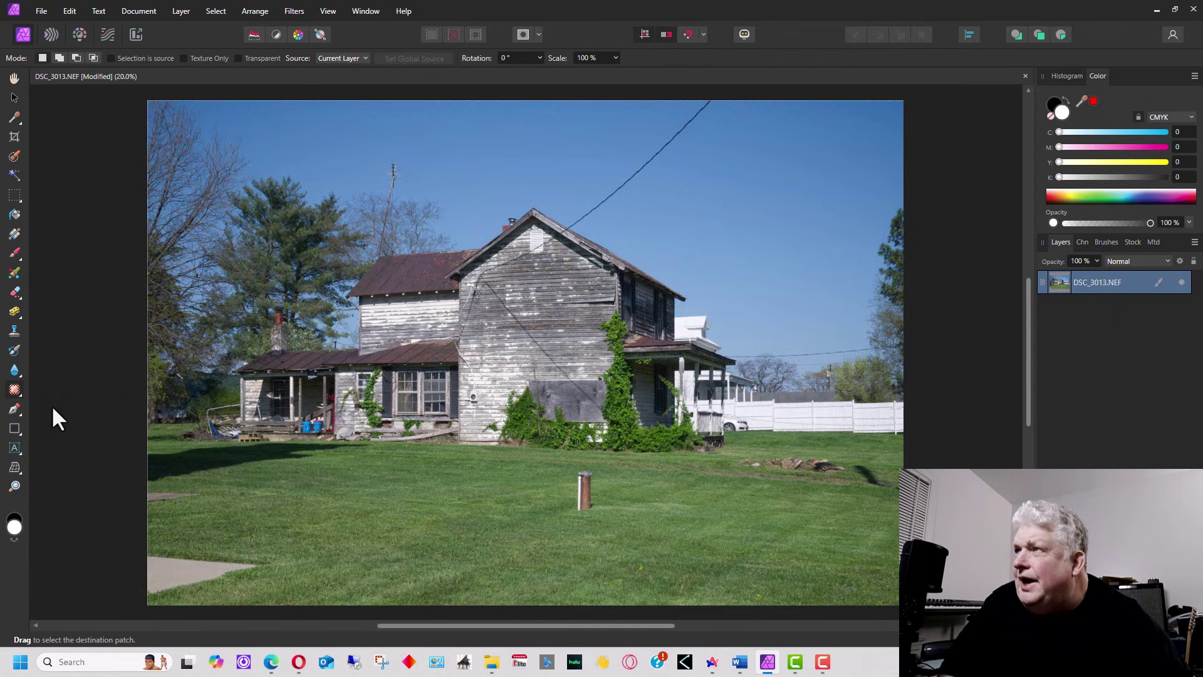
pyautogui.click(19, 395)
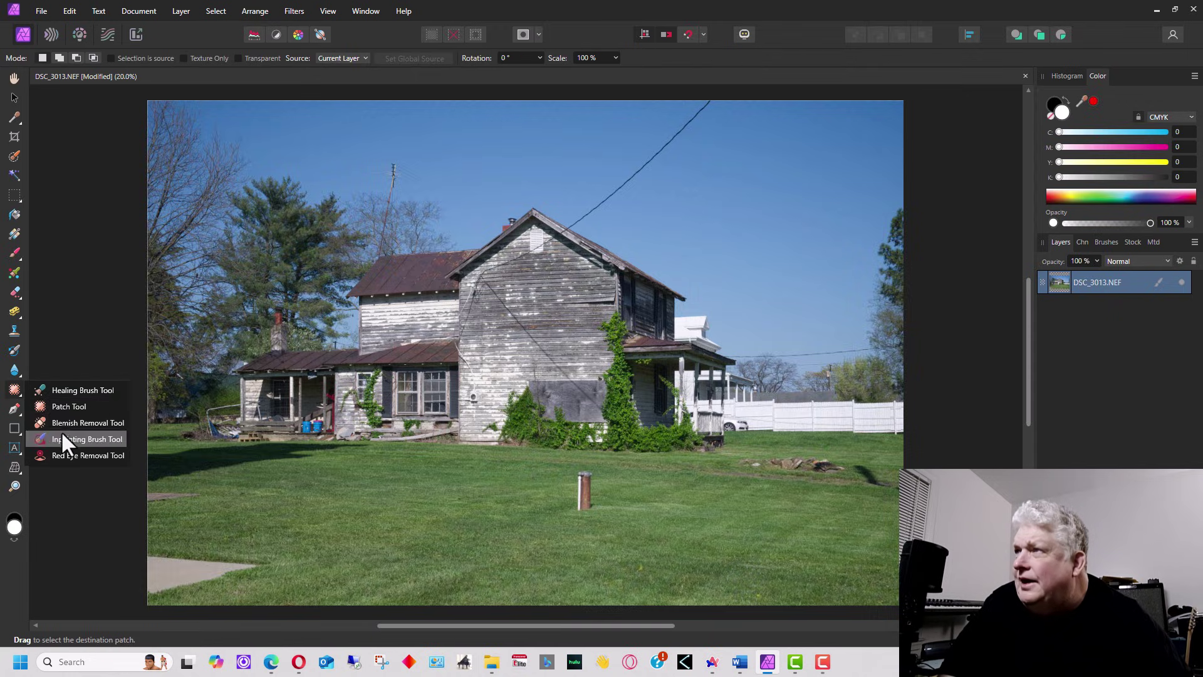
pyautogui.click(56, 423)
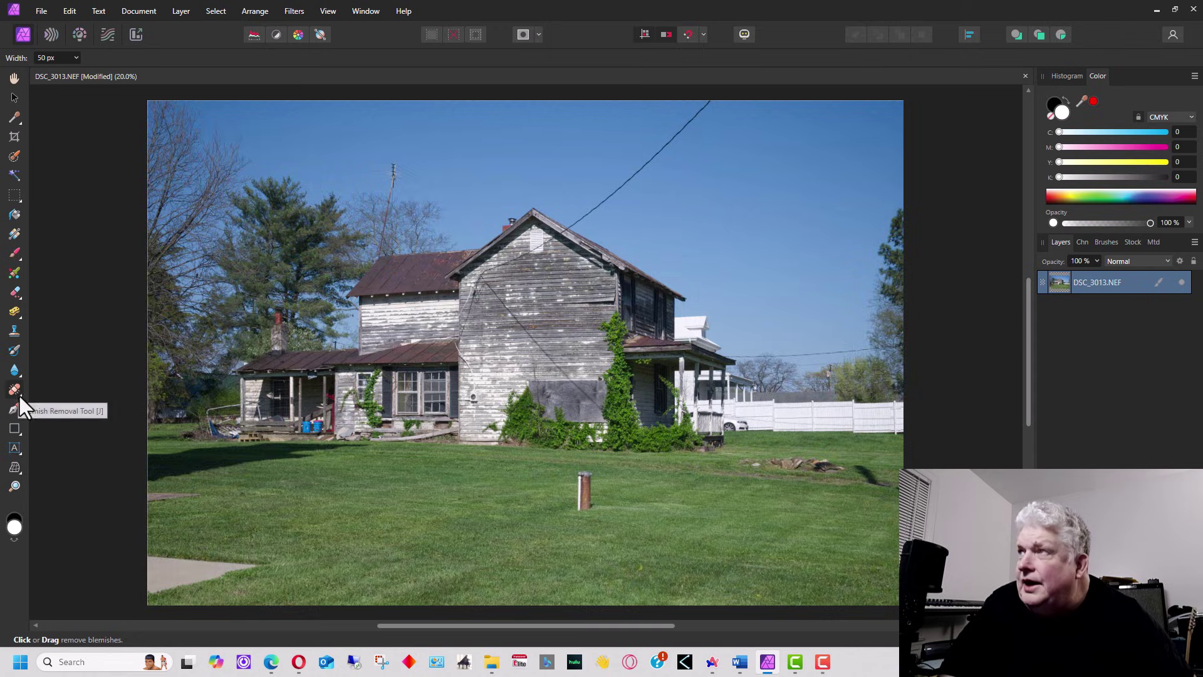
pyautogui.click(21, 395)
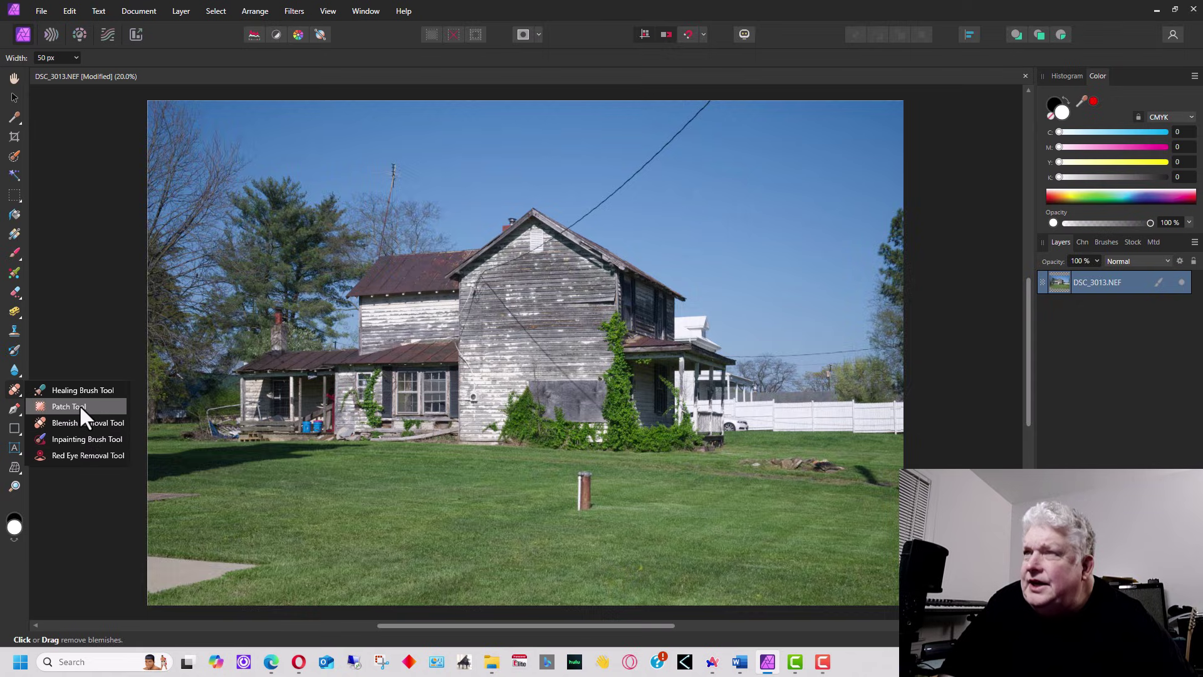
pyautogui.click(80, 439)
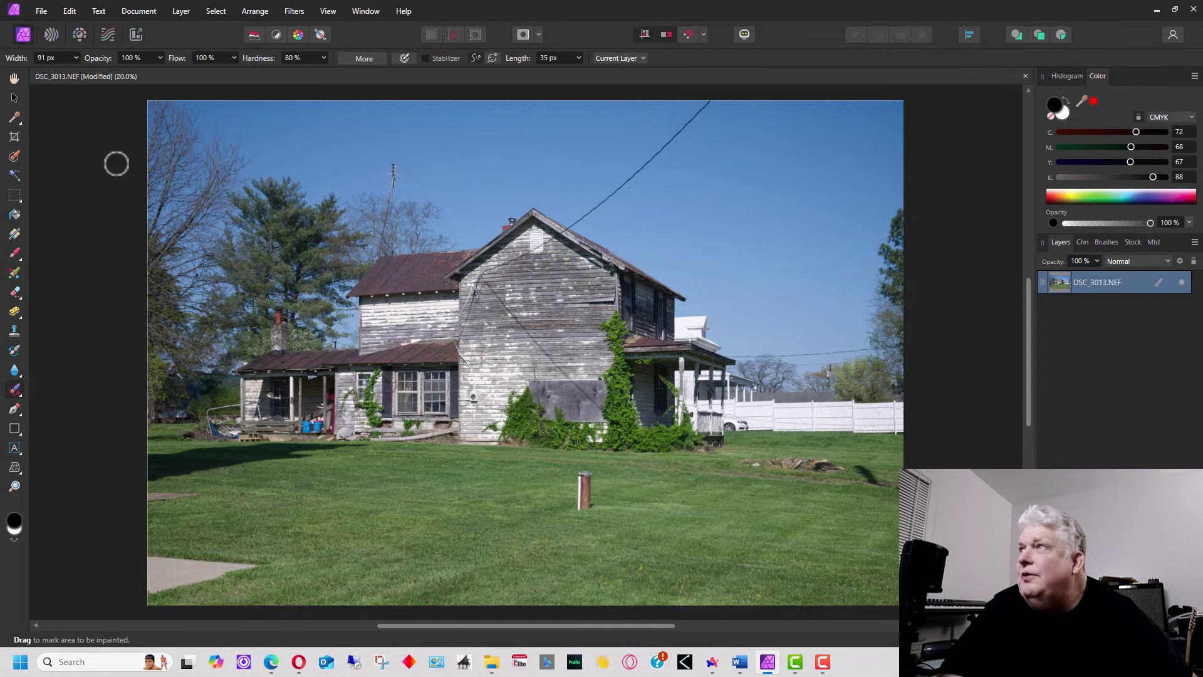
# Step: Enlarge the inpainting brush to 2522 px and test a stroke at the photo's top-left
pyautogui.click(75, 57)
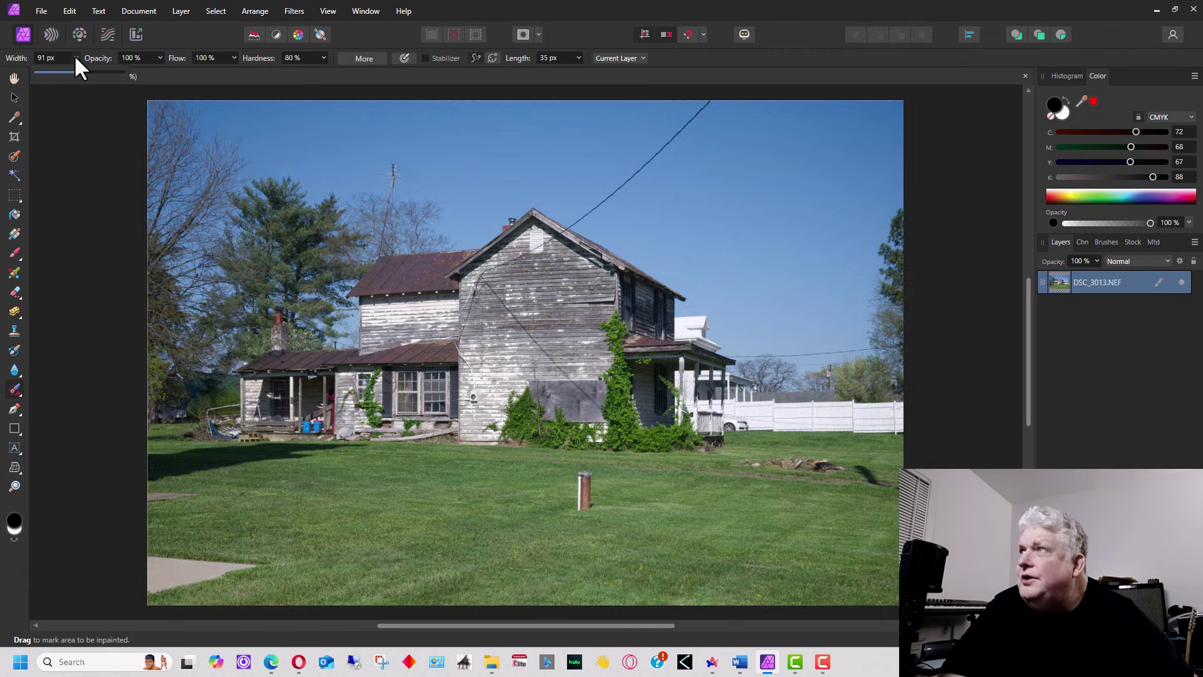
pyautogui.moveTo(79, 73); pyautogui.dragTo(116, 73)
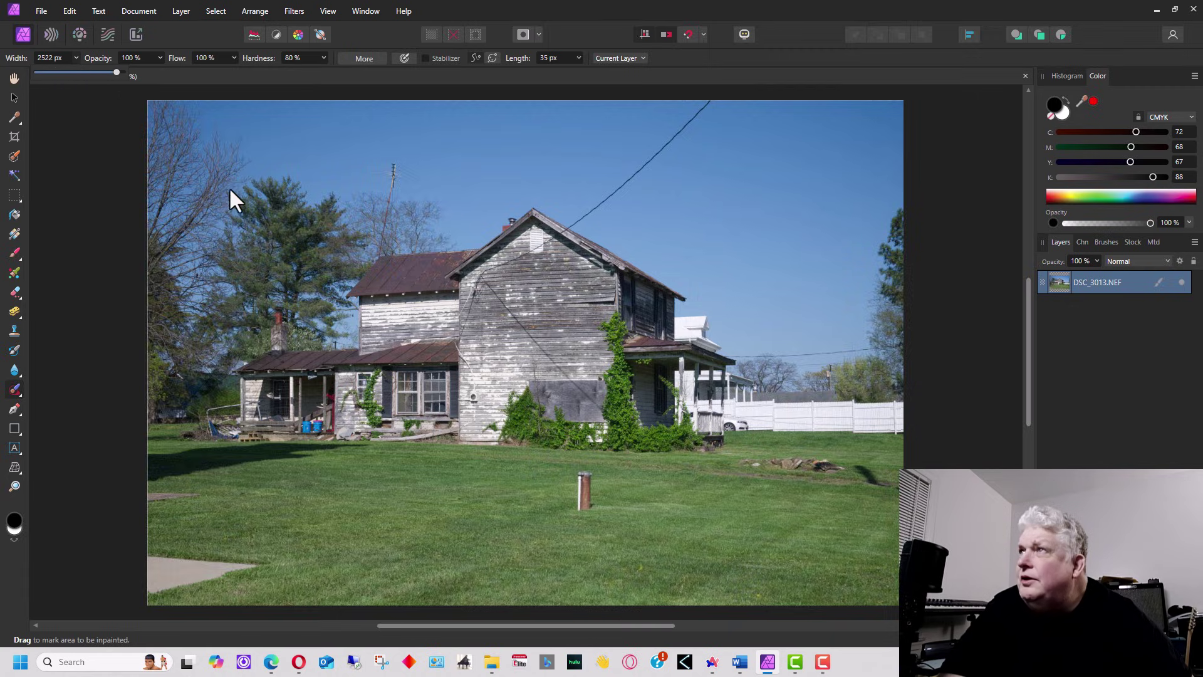
pyautogui.moveTo(232, 199); pyautogui.dragTo(191, 157)
# Step: Shrink the inpainting brush width back down to about 91 px
pyautogui.click(76, 57)
pyautogui.moveTo(94, 73); pyautogui.dragTo(46, 72)
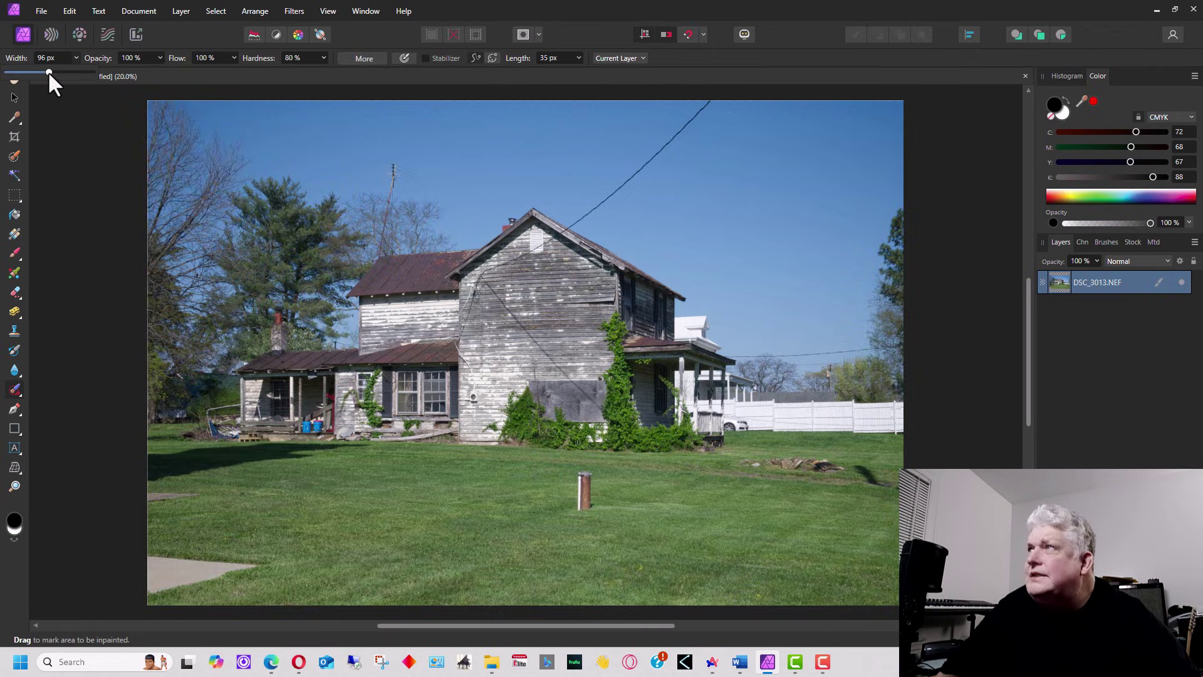
pyautogui.click(95, 142)
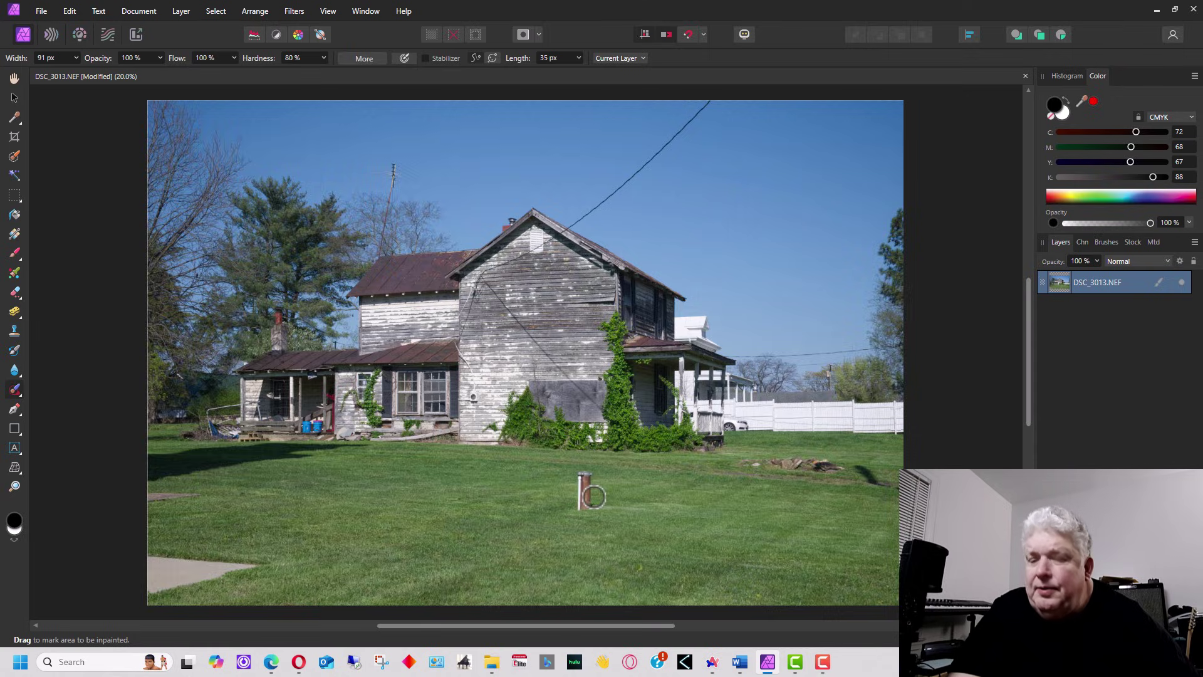
# Step: Zoom to 50% and inpaint the rusty pipe post and its leftover pale streak in the lawn
pyautogui.press('ctrl')
pyautogui.press('ctrl')
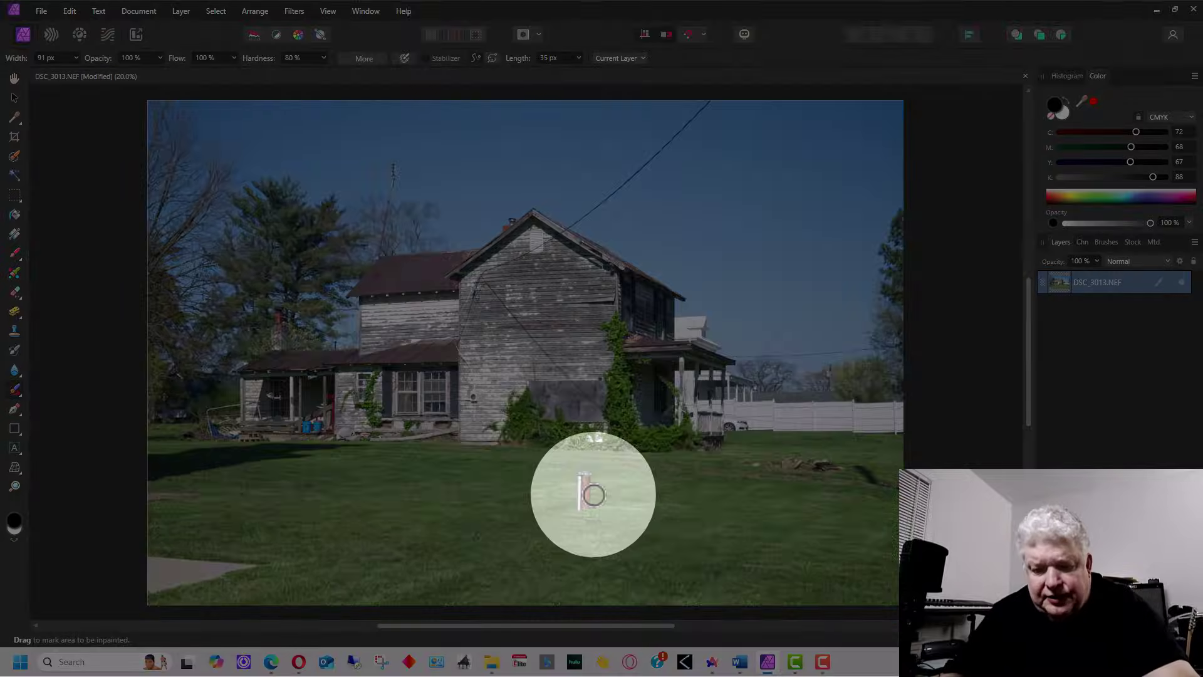
pyautogui.hotkey('ctrl', '+')
pyautogui.hotkey('ctrl', '+')
pyautogui.hotkey('ctrl', '+')
pyautogui.scroll(-3, 1019, 438)
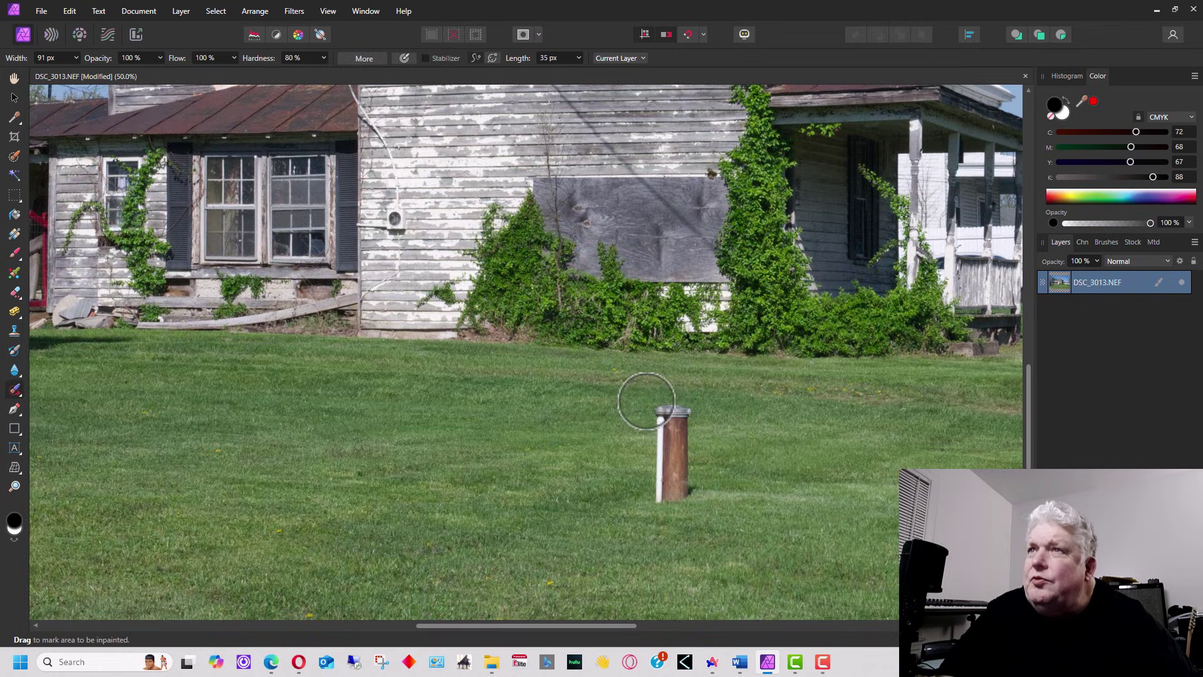
pyautogui.moveTo(661, 502)
pyautogui.mouseDown()
pyautogui.moveTo(663, 415)
pyautogui.moveTo(663, 495)
pyautogui.moveTo(677, 475)
pyautogui.moveTo(671, 415)
pyautogui.moveTo(681, 483)
pyautogui.moveTo(665, 499)
pyautogui.moveTo(698, 494)
pyautogui.mouseUp()
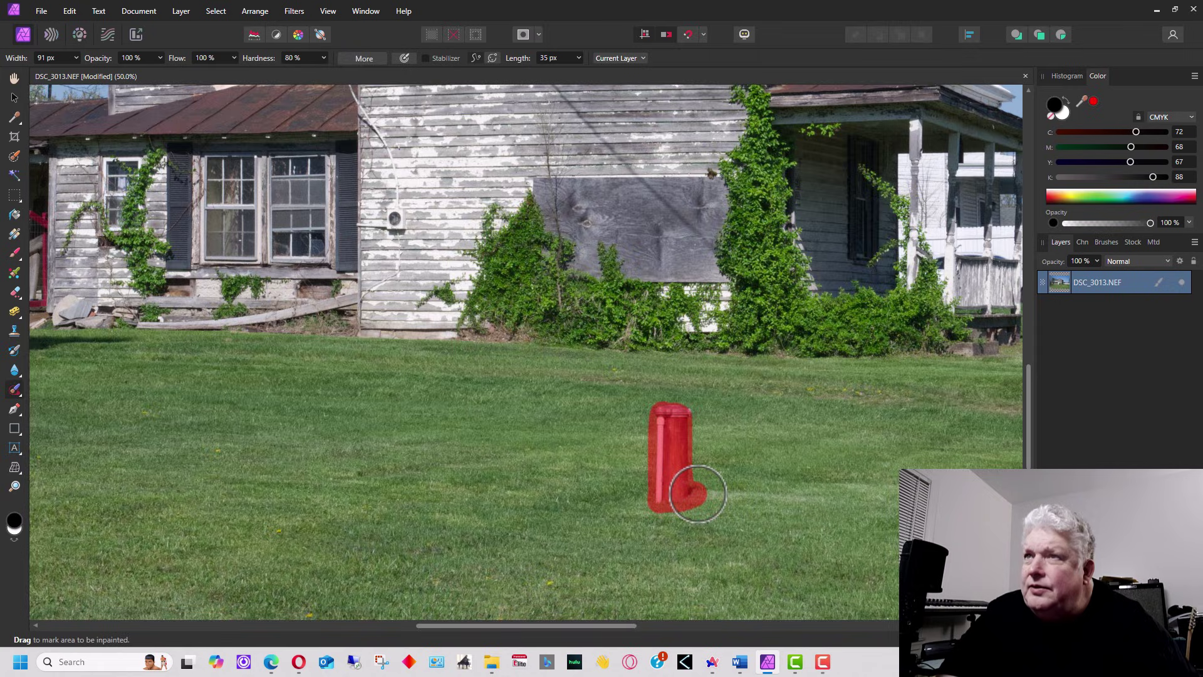
pyautogui.moveTo(698, 494); pyautogui.dragTo(702, 493)
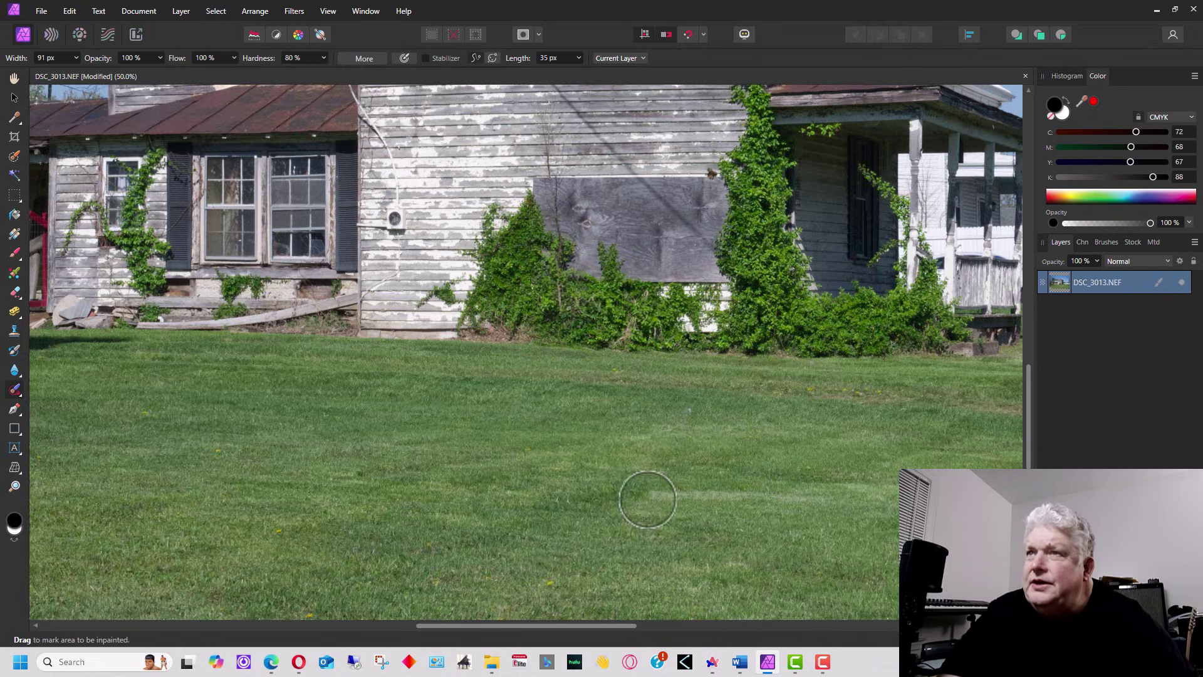
pyautogui.moveTo(644, 497); pyautogui.dragTo(769, 499)
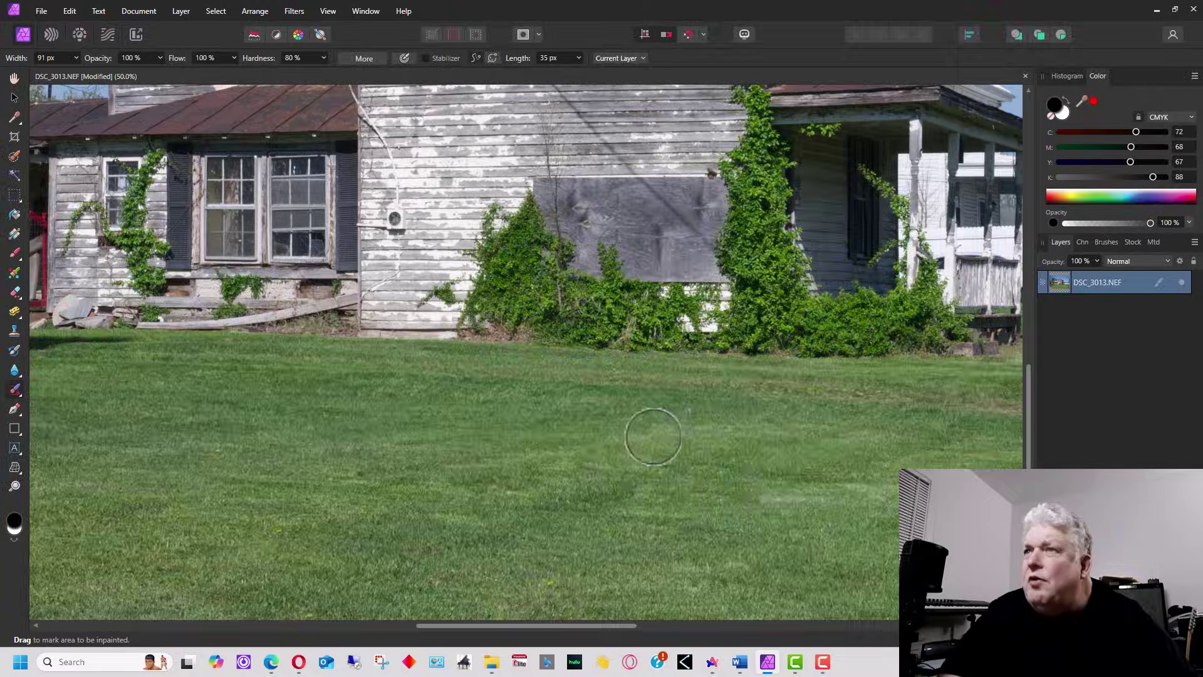
pyautogui.scroll(-3, 682, 424)
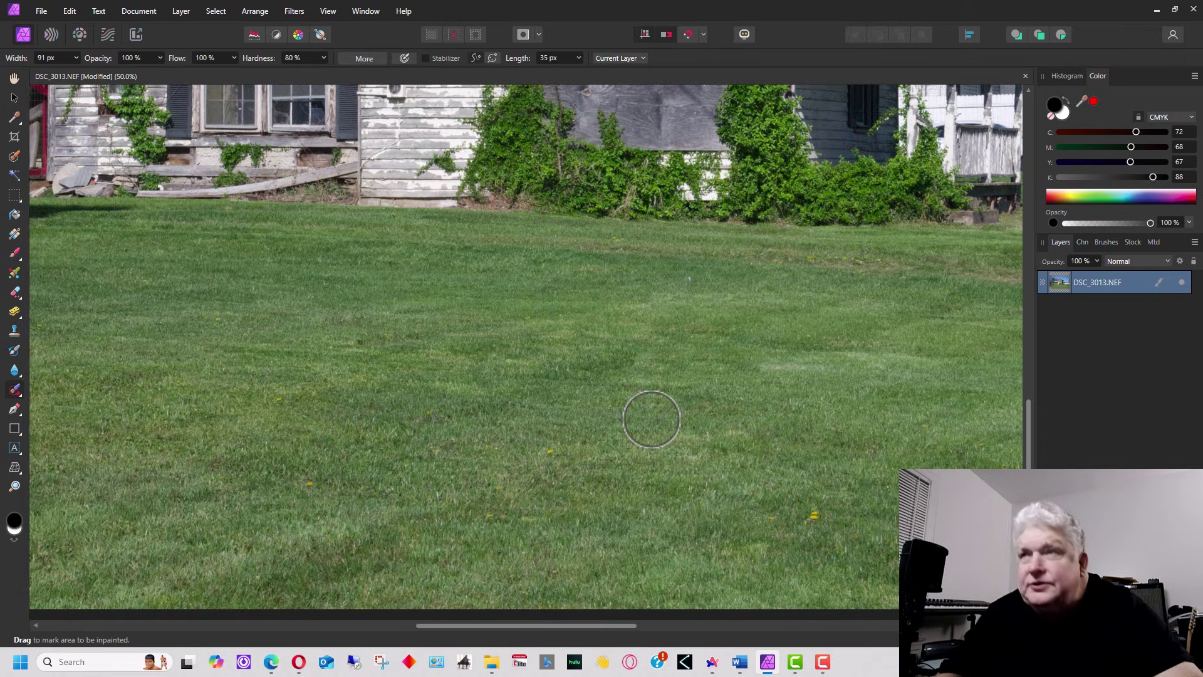
pyautogui.scroll(-2, 652, 419)
# Step: Inpaint the sidewalk slab corner, the remaining sidewalk piece and a leftover grass patch at lower left
pyautogui.hscroll(-2, 649, 419)
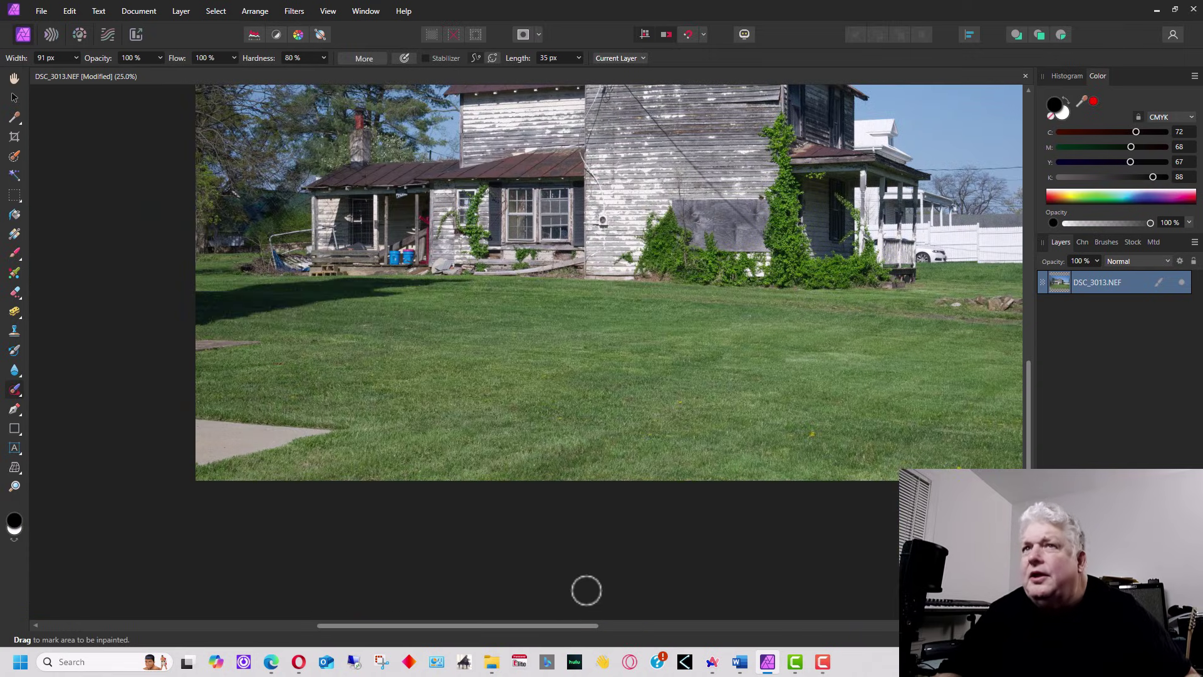
pyautogui.scroll(1, 1028, 398)
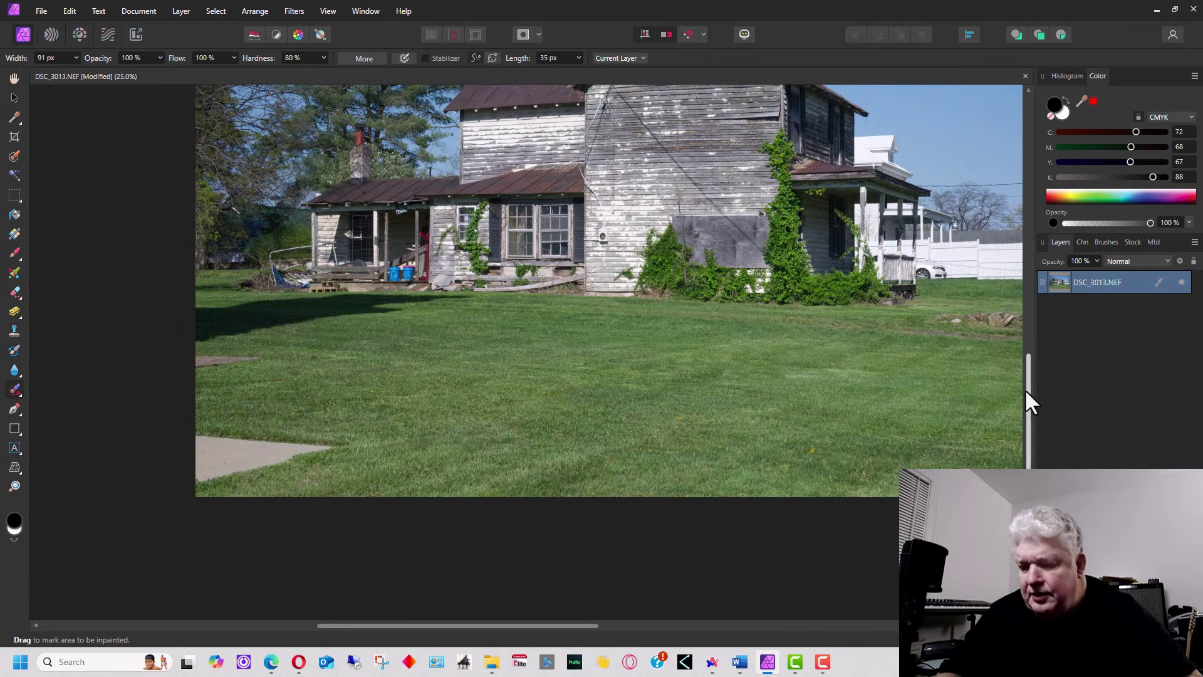
pyautogui.hotkey('ctrl', '+')
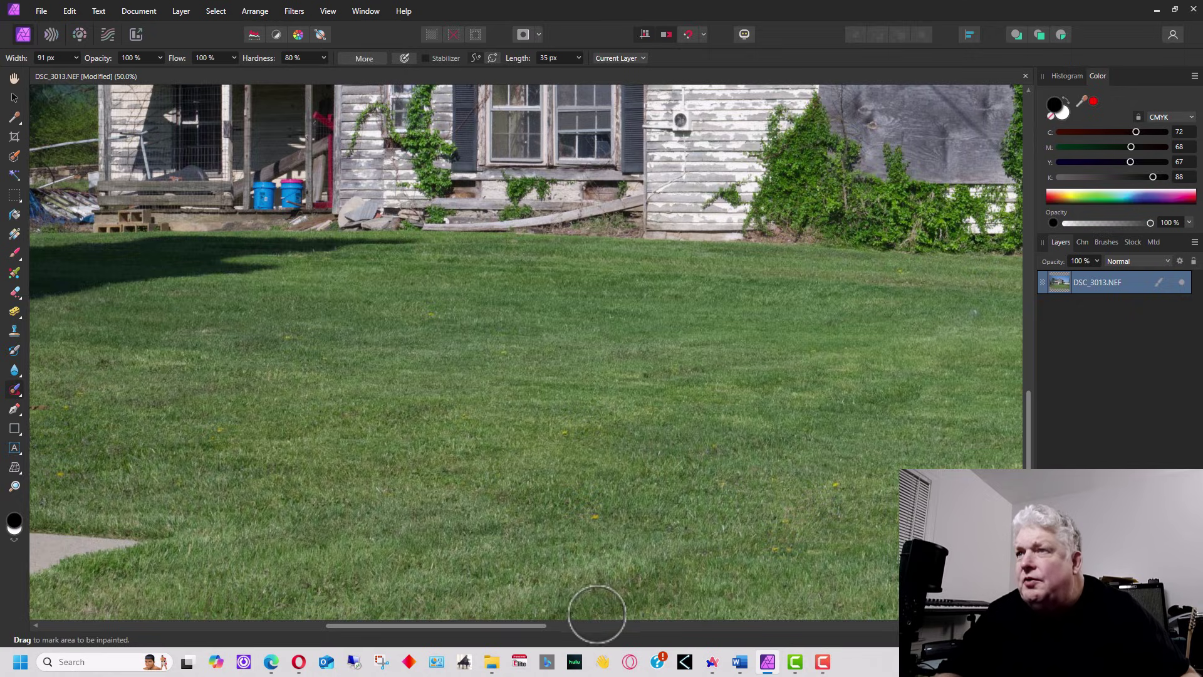
pyautogui.moveTo(529, 625); pyautogui.dragTo(457, 626)
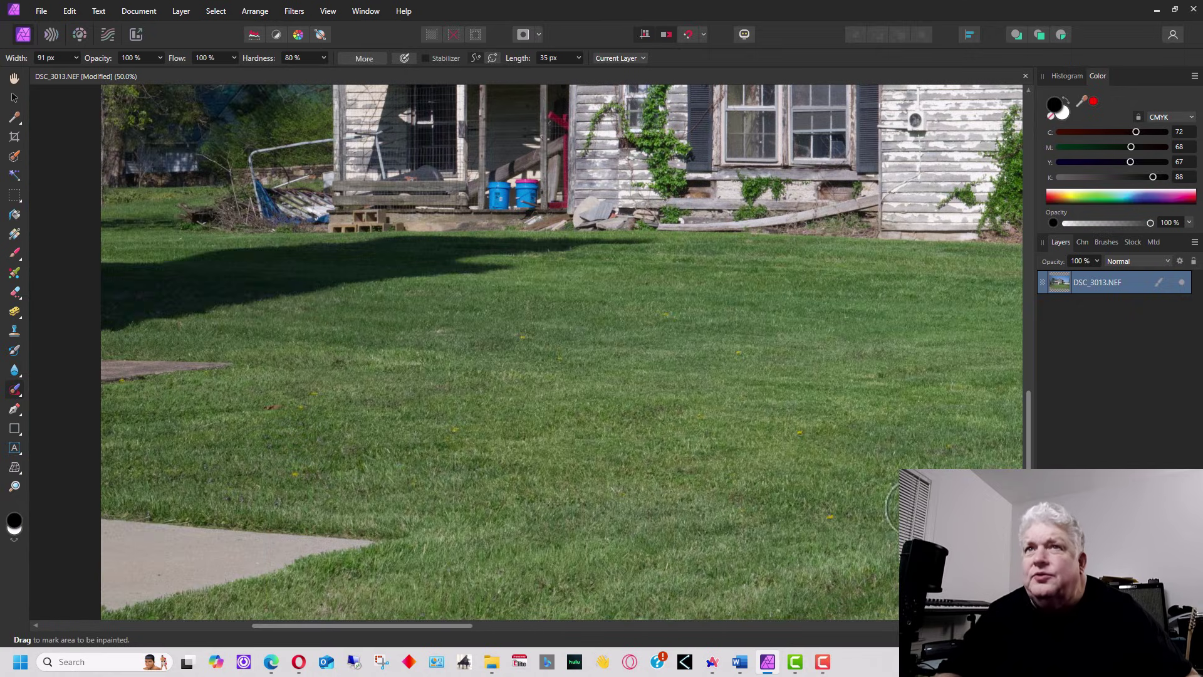
pyautogui.moveTo(1028, 449); pyautogui.dragTo(1028, 485)
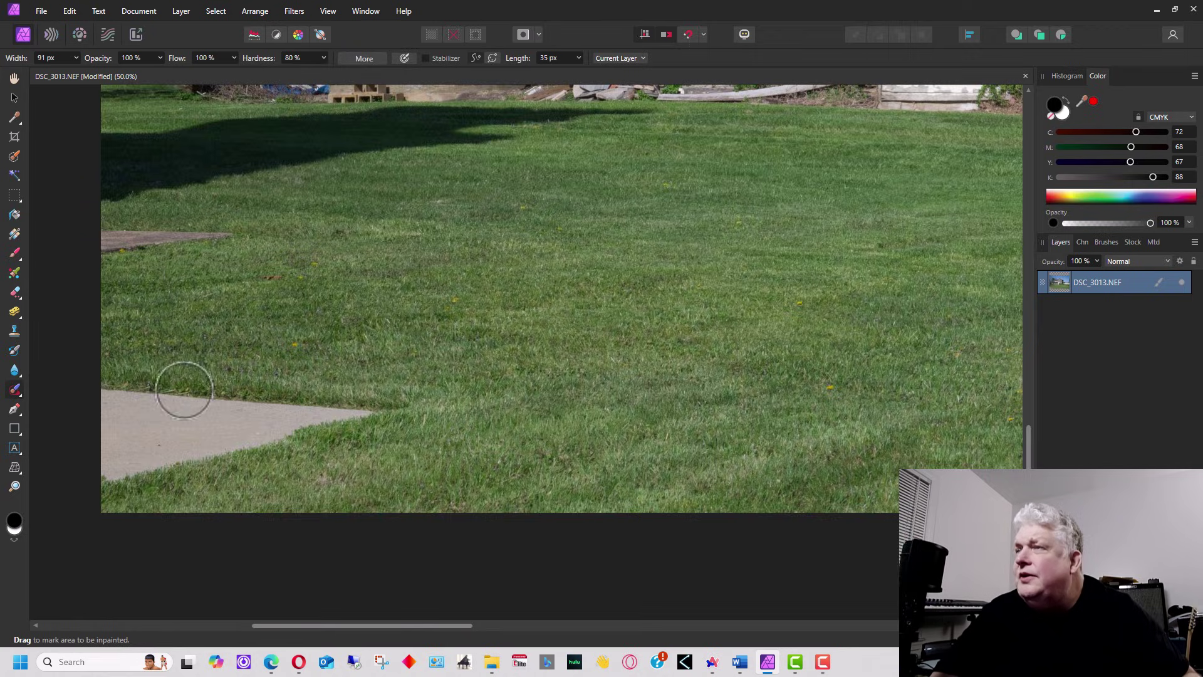
pyautogui.moveTo(106, 485)
pyautogui.mouseDown()
pyautogui.moveTo(210, 443)
pyautogui.moveTo(328, 422)
pyautogui.moveTo(102, 478)
pyautogui.moveTo(121, 419)
pyautogui.moveTo(107, 411)
pyautogui.moveTo(212, 435)
pyautogui.moveTo(333, 414)
pyautogui.moveTo(167, 416)
pyautogui.moveTo(139, 408)
pyautogui.moveTo(217, 406)
pyautogui.moveTo(148, 406)
pyautogui.moveTo(110, 389)
pyautogui.moveTo(369, 410)
pyautogui.moveTo(201, 457)
pyautogui.moveTo(121, 492)
pyautogui.moveTo(131, 497)
pyautogui.moveTo(367, 408)
pyautogui.moveTo(105, 378)
pyautogui.moveTo(403, 409)
pyautogui.moveTo(376, 403)
pyautogui.mouseUp()
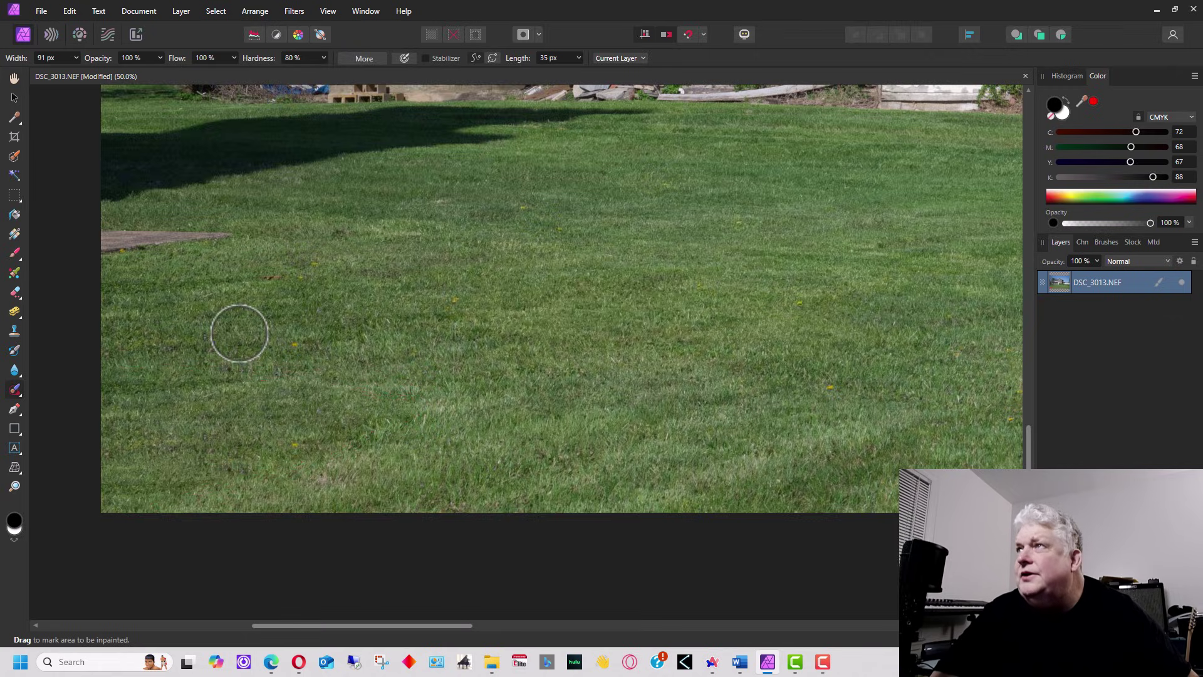
pyautogui.moveTo(103, 244)
pyautogui.mouseDown()
pyautogui.moveTo(215, 233)
pyautogui.moveTo(192, 250)
pyautogui.mouseUp()
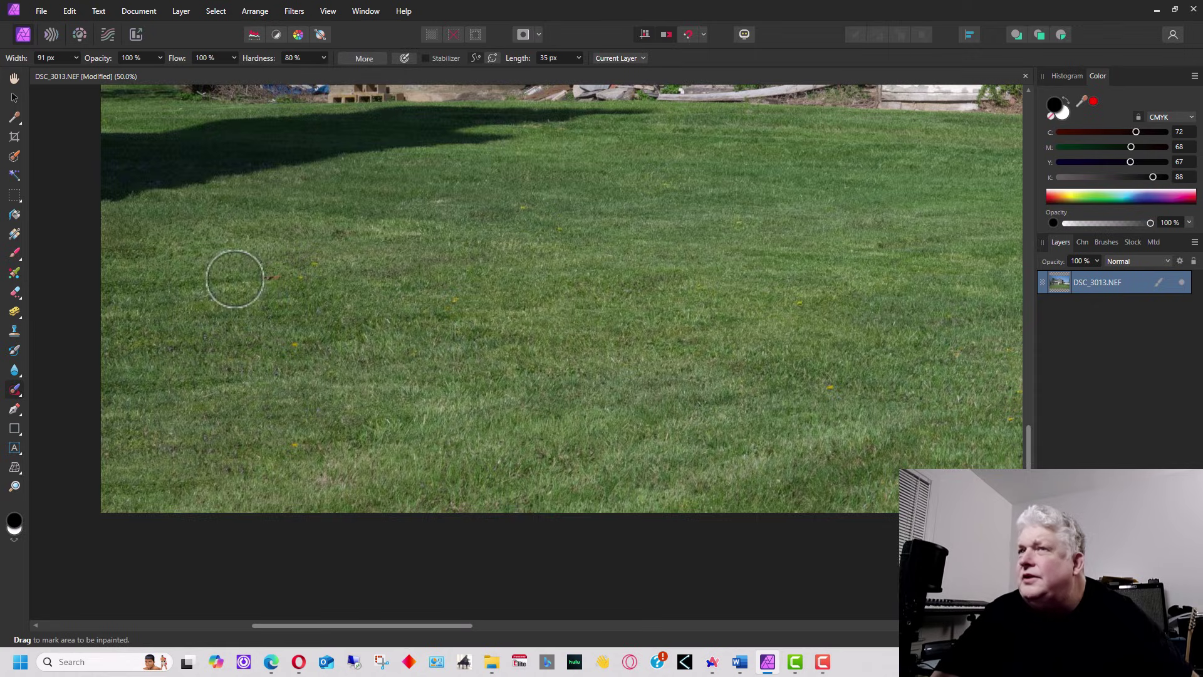
pyautogui.moveTo(193, 286); pyautogui.dragTo(279, 277)
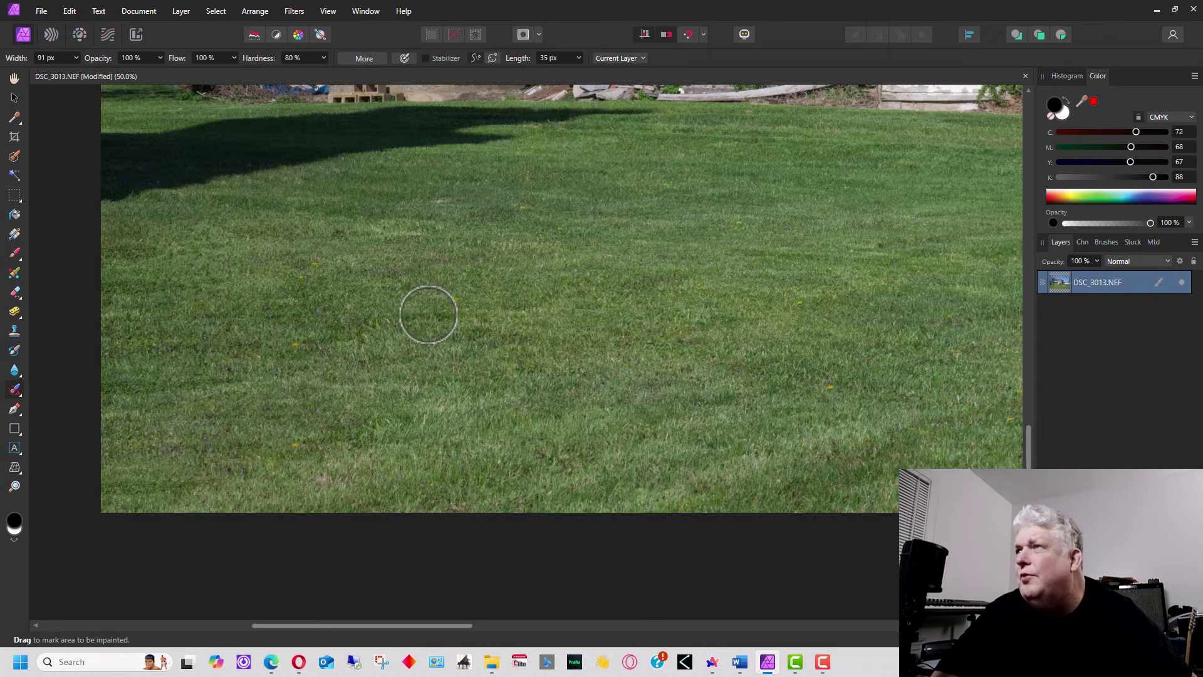
# Step: Inpaint the long shadow, the stone pile and the dirt path across the lawn
pyautogui.scroll(2, 962, 408)
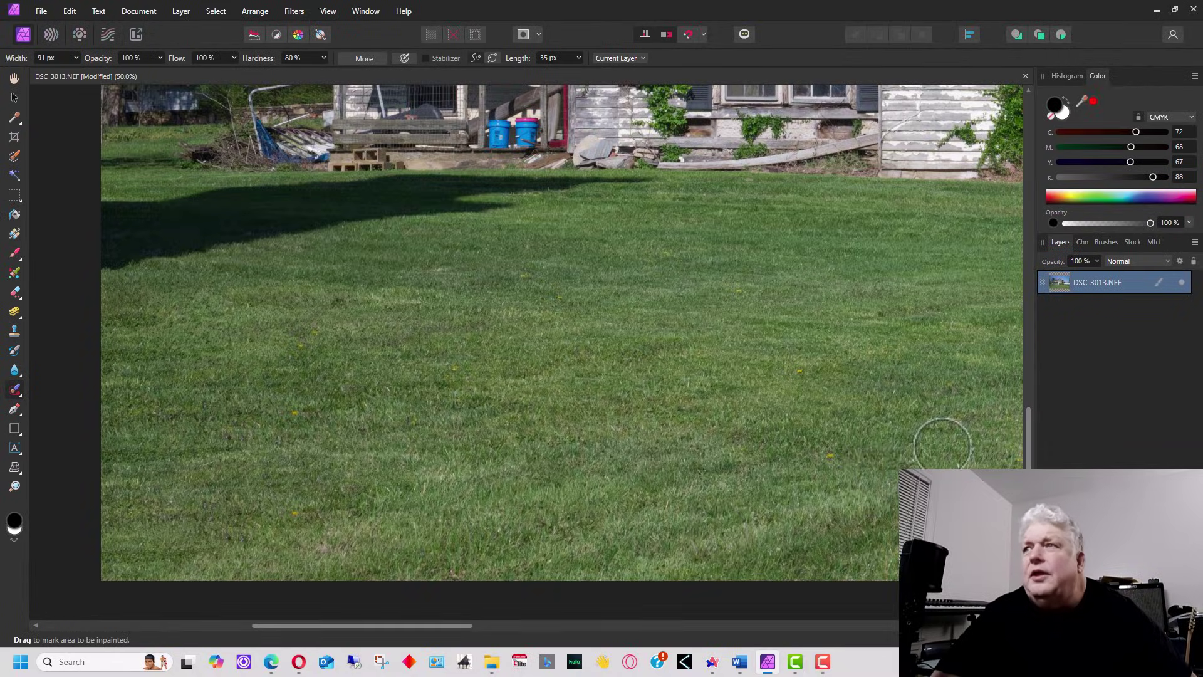
pyautogui.moveTo(464, 626); pyautogui.dragTo(788, 659)
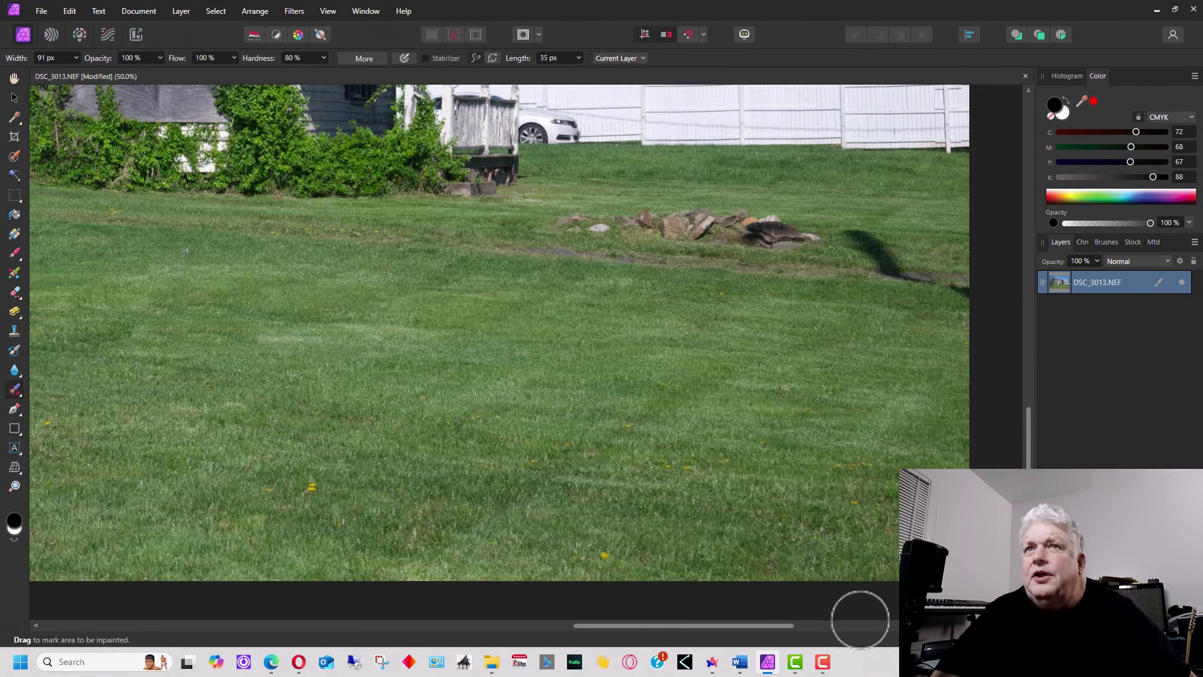
pyautogui.moveTo(1031, 464); pyautogui.dragTo(1021, 416)
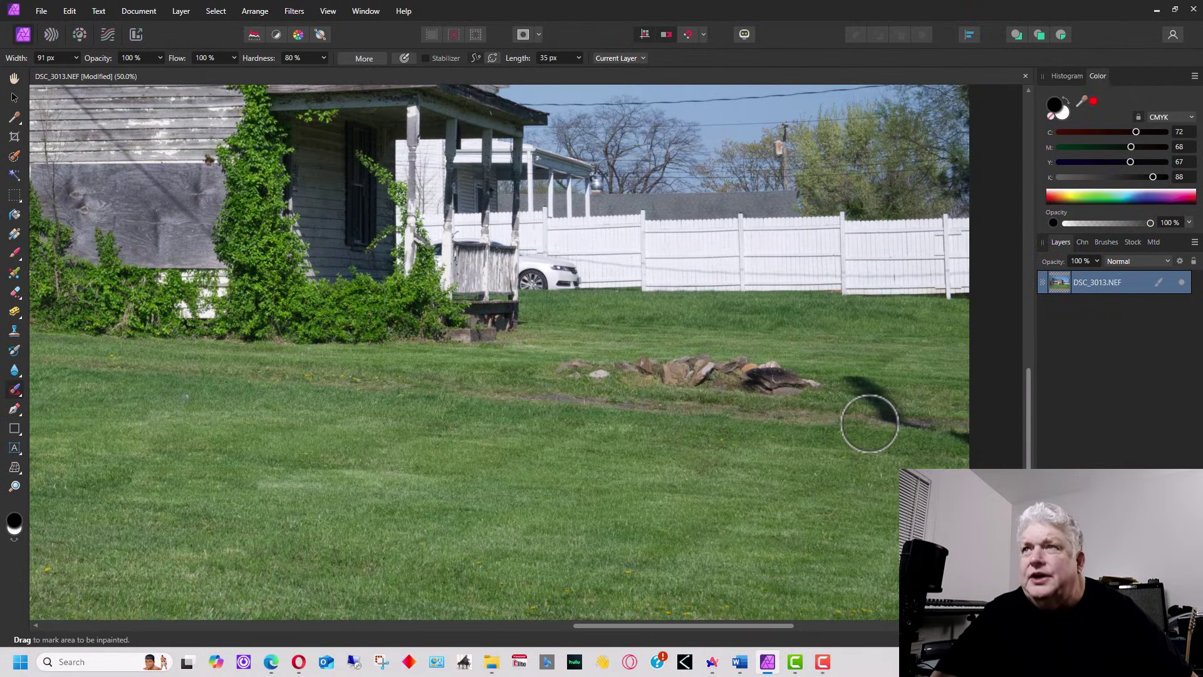
pyautogui.moveTo(955, 435); pyautogui.dragTo(860, 376)
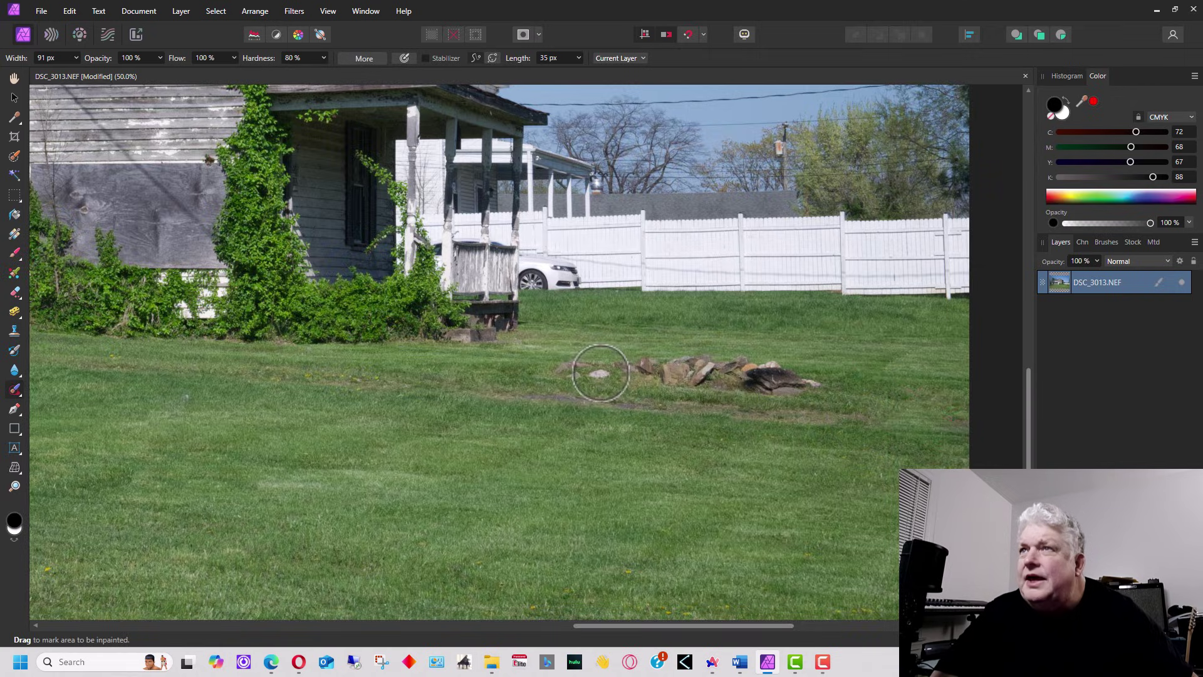
pyautogui.moveTo(586, 371)
pyautogui.mouseDown()
pyautogui.moveTo(789, 377)
pyautogui.moveTo(679, 361)
pyautogui.moveTo(636, 370)
pyautogui.moveTo(778, 381)
pyautogui.moveTo(749, 370)
pyautogui.moveTo(812, 376)
pyautogui.mouseUp()
pyautogui.moveTo(498, 399)
pyautogui.mouseDown()
pyautogui.moveTo(762, 413)
pyautogui.moveTo(706, 398)
pyautogui.mouseUp()
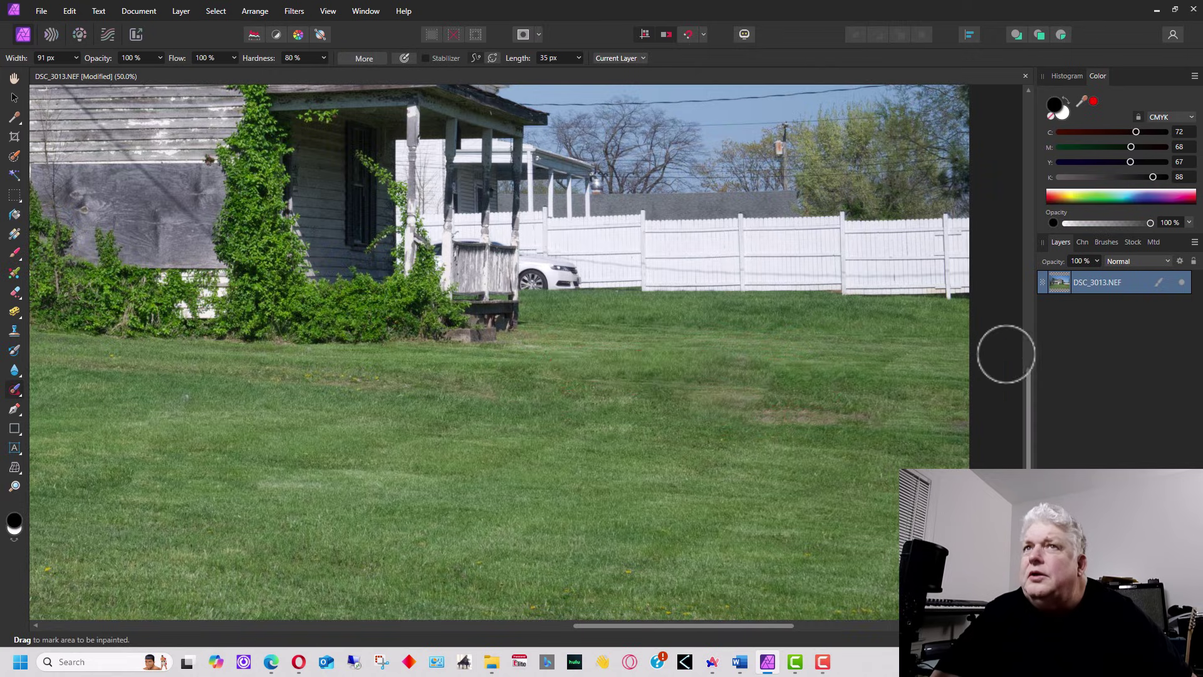
pyautogui.moveTo(1025, 381); pyautogui.dragTo(1010, 242)
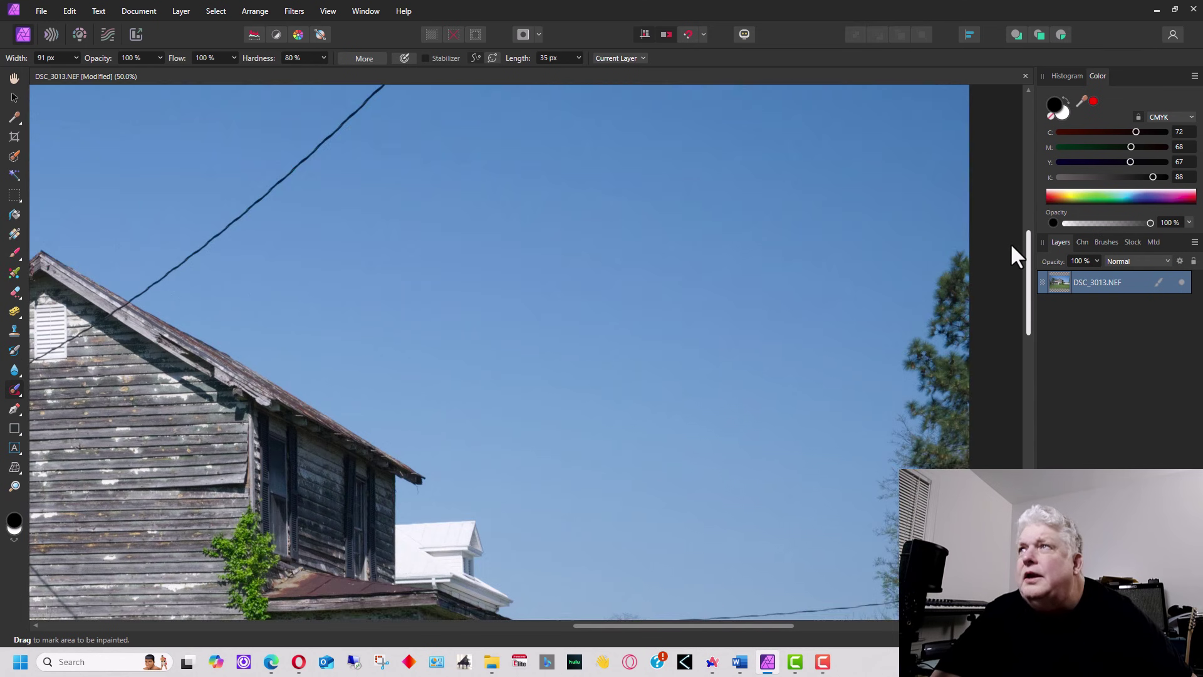
# Step: Paint along the power line from its top end down toward the roof to remove it
pyautogui.moveTo(711, 624); pyautogui.dragTo(637, 621)
pyautogui.moveTo(1027, 289); pyautogui.dragTo(1022, 254)
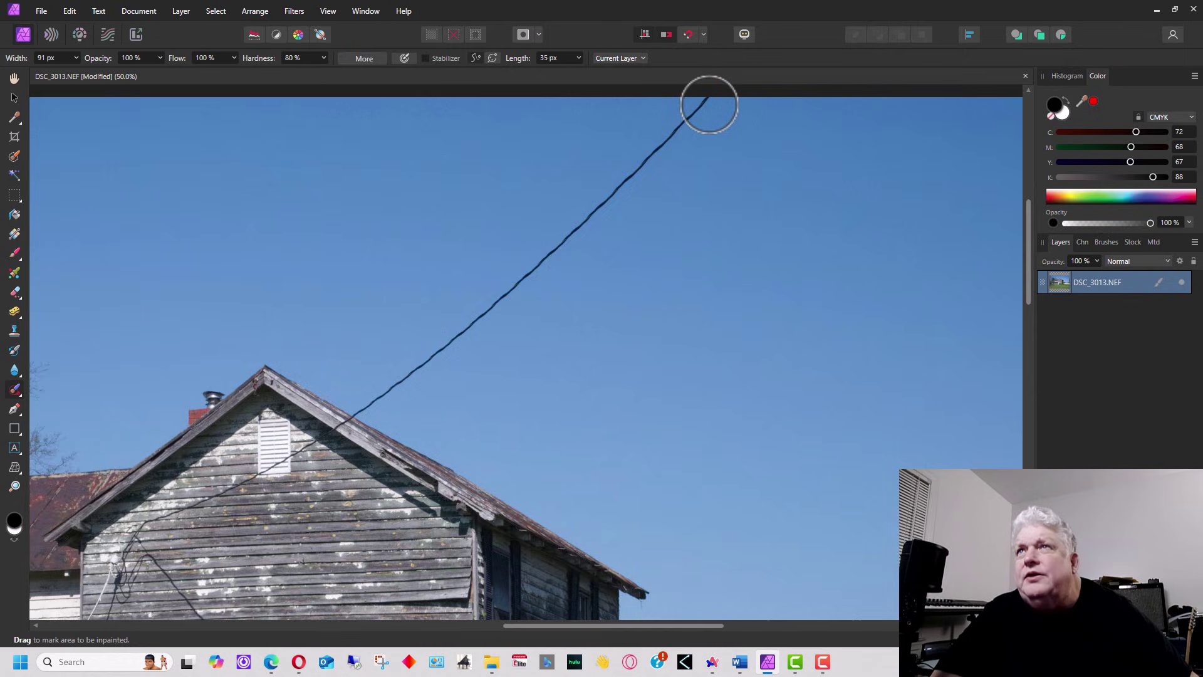
pyautogui.moveTo(709, 105); pyautogui.dragTo(680, 129)
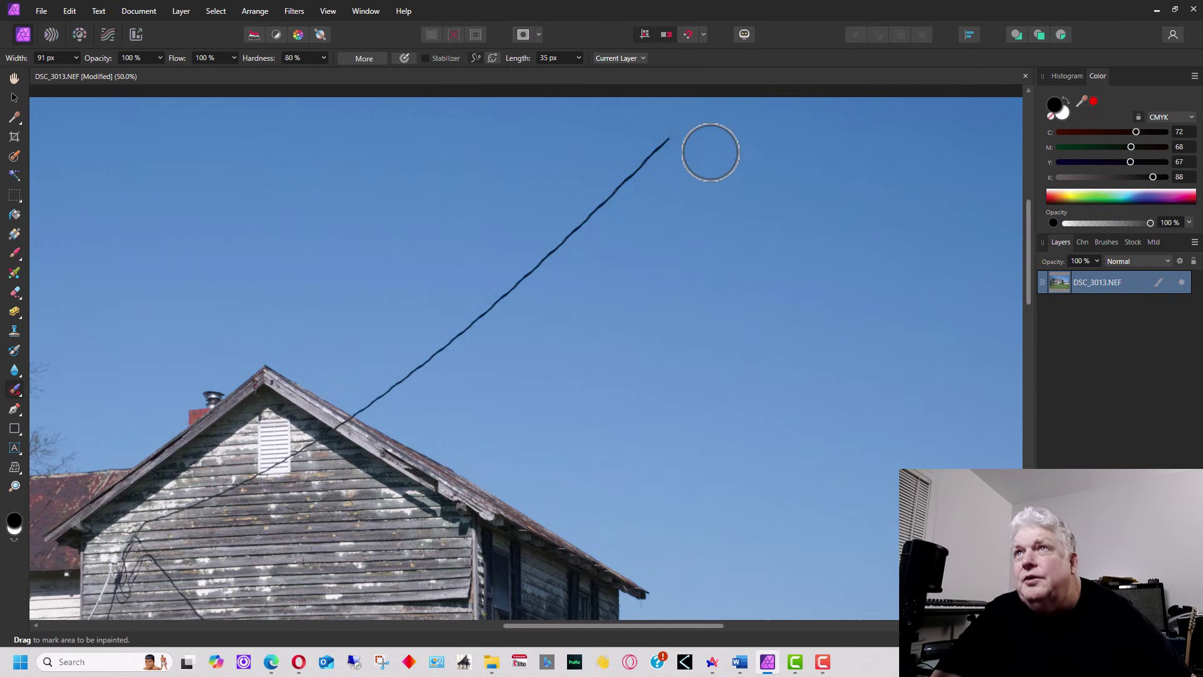
pyautogui.moveTo(677, 134)
pyautogui.mouseDown()
pyautogui.moveTo(607, 182)
pyautogui.moveTo(452, 344)
pyautogui.moveTo(364, 407)
pyautogui.mouseUp()
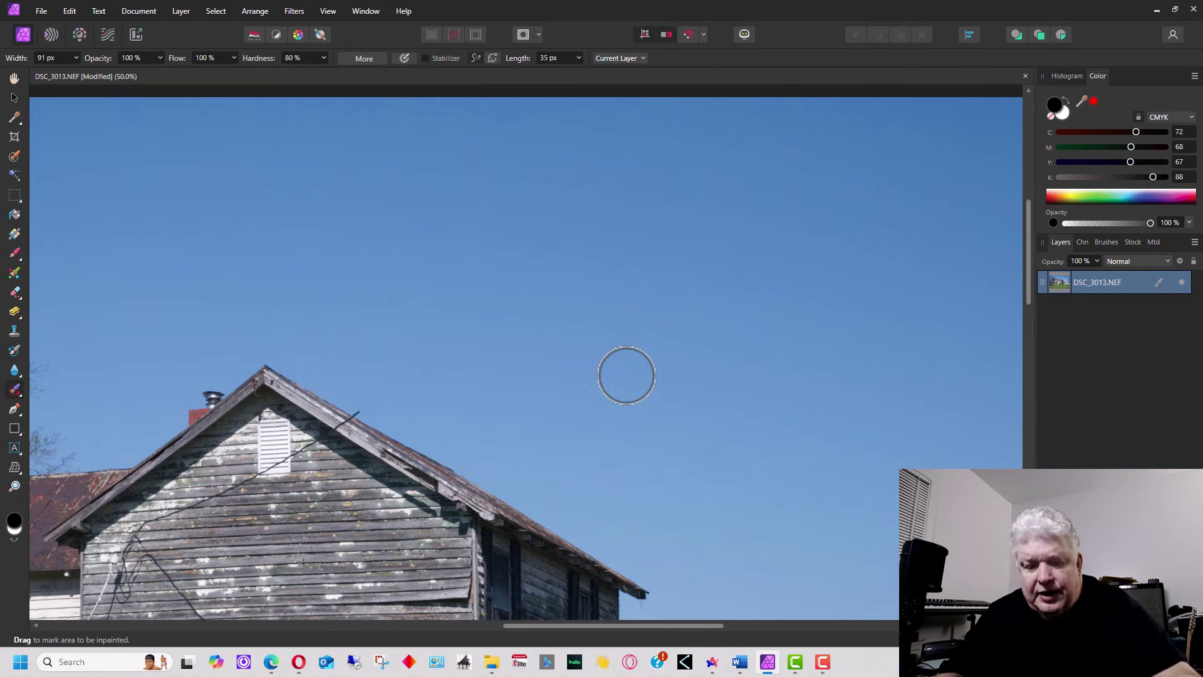
pyautogui.hscroll(3, 653, 624)
# Step: Remove the wire's tip at the roof edge and the segments beside the attic vent
pyautogui.scroll(2, 601, 439)
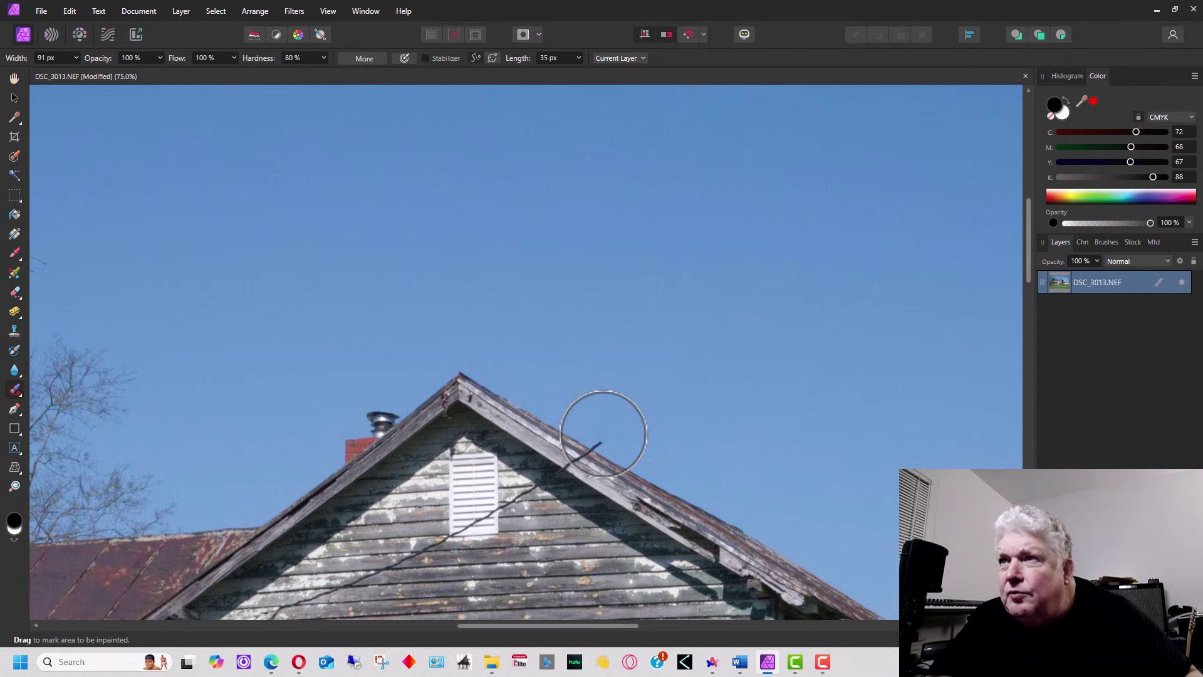
pyautogui.click(603, 434)
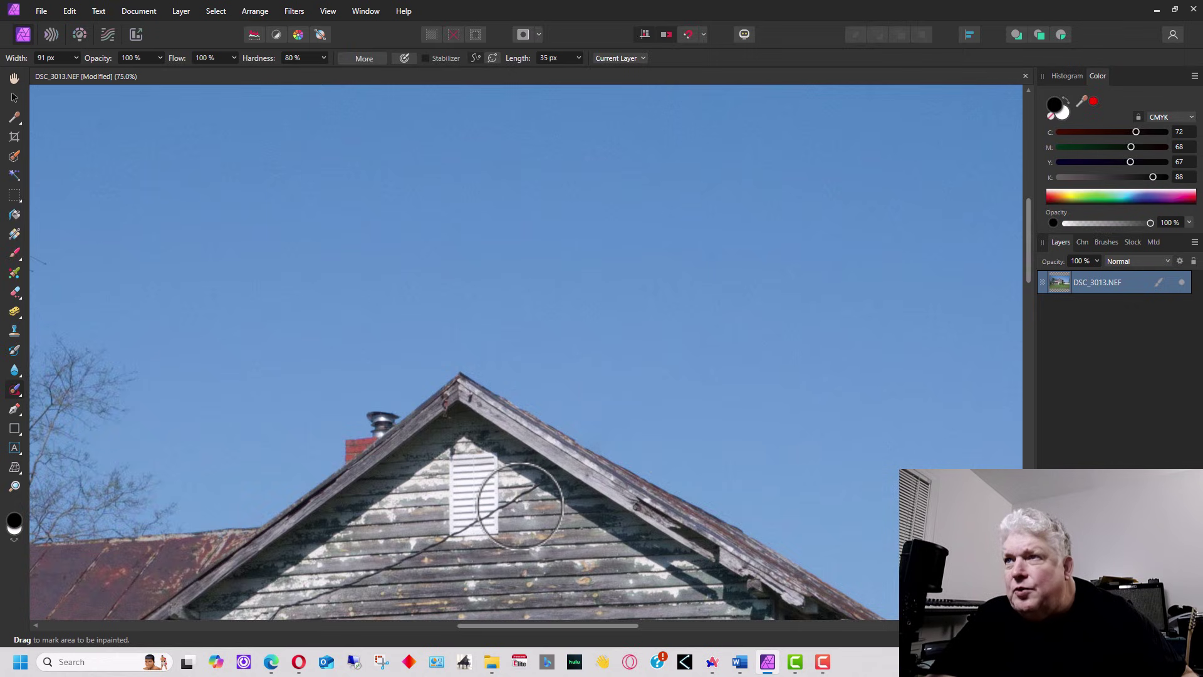
pyautogui.click(520, 505)
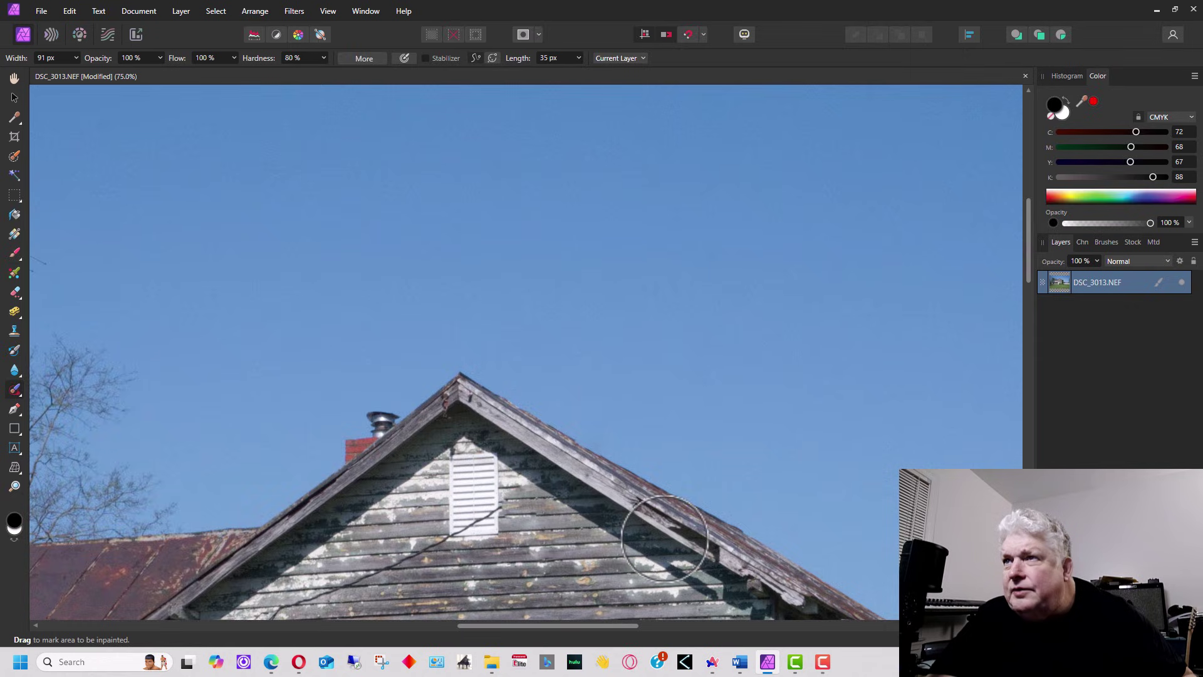
pyautogui.moveTo(498, 511); pyautogui.dragTo(463, 536)
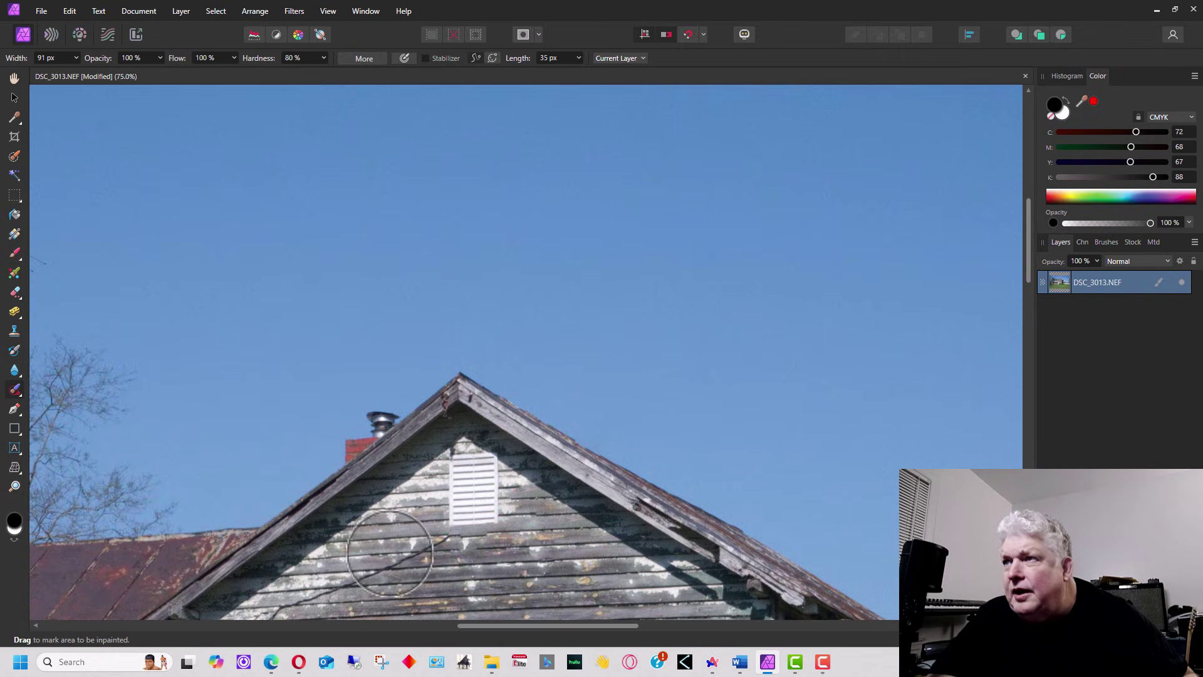
# Step: Inpaint the wire traces across the siding below the vent and mark a new spot there
pyautogui.moveTo(373, 553); pyautogui.dragTo(459, 554)
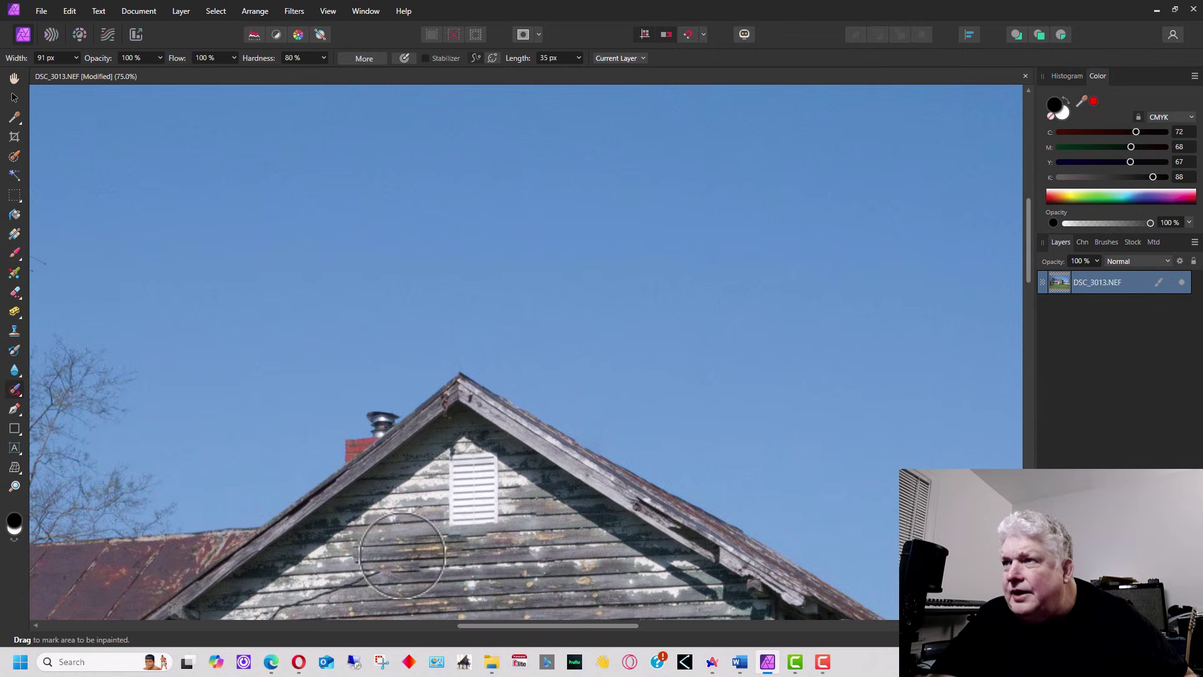
pyautogui.moveTo(401, 555); pyautogui.dragTo(462, 555)
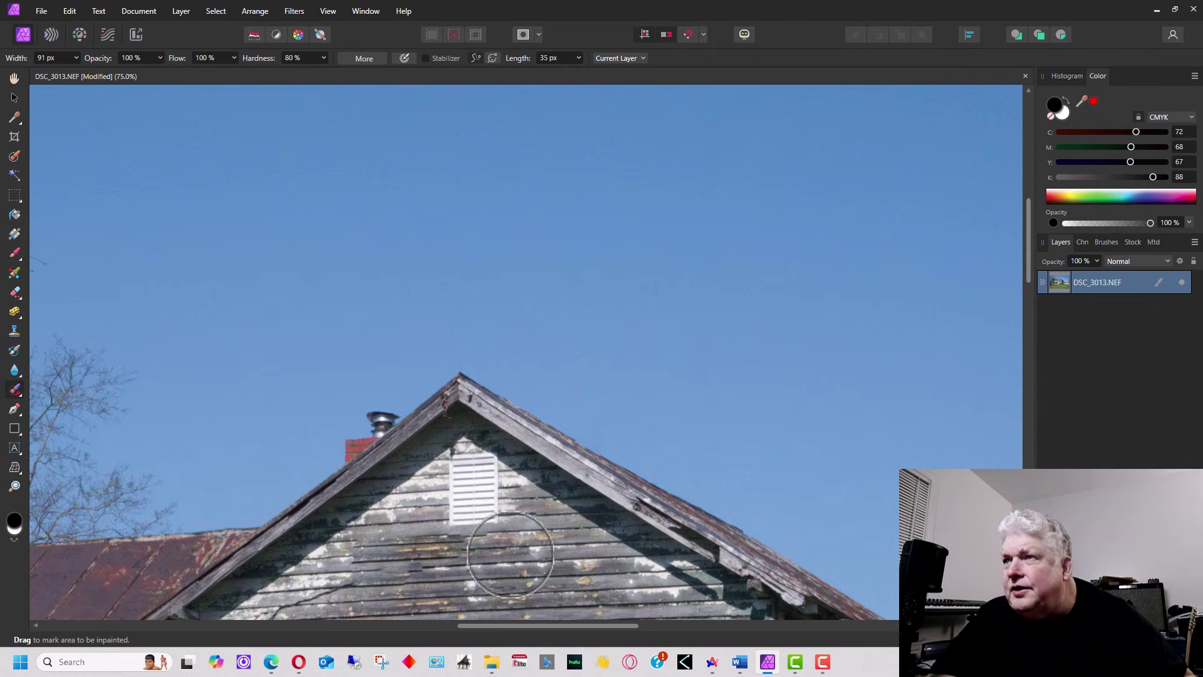
pyautogui.moveTo(453, 550); pyautogui.dragTo(524, 549)
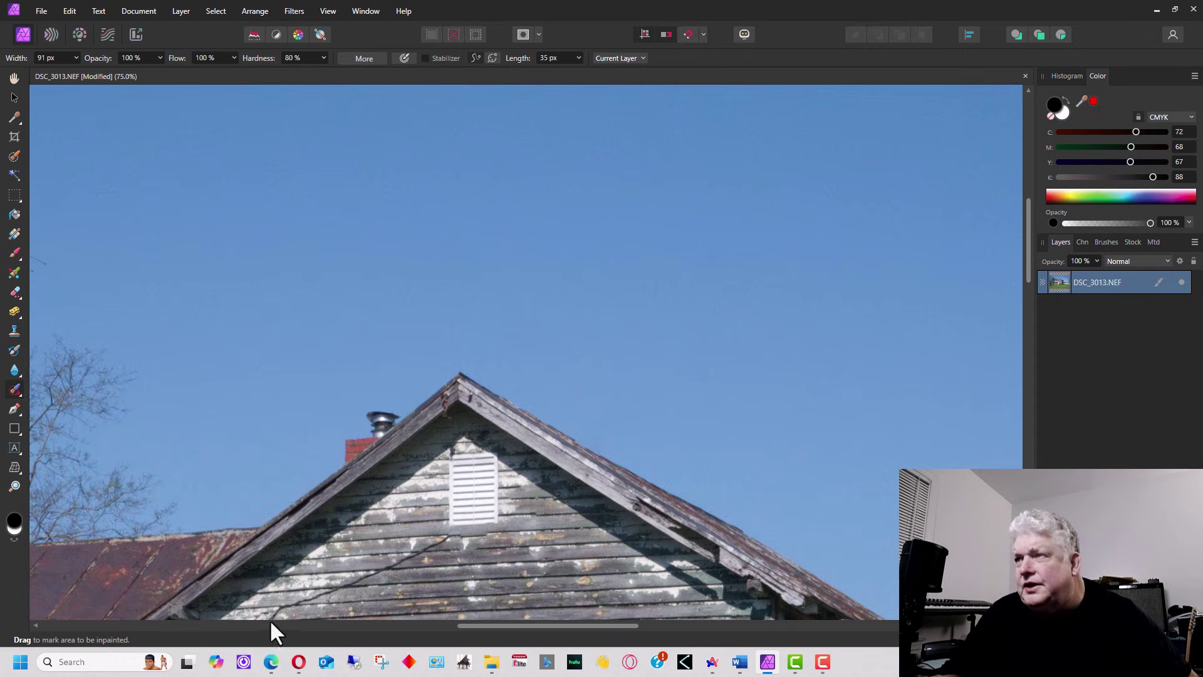
pyautogui.moveTo(276, 603); pyautogui.dragTo(440, 546)
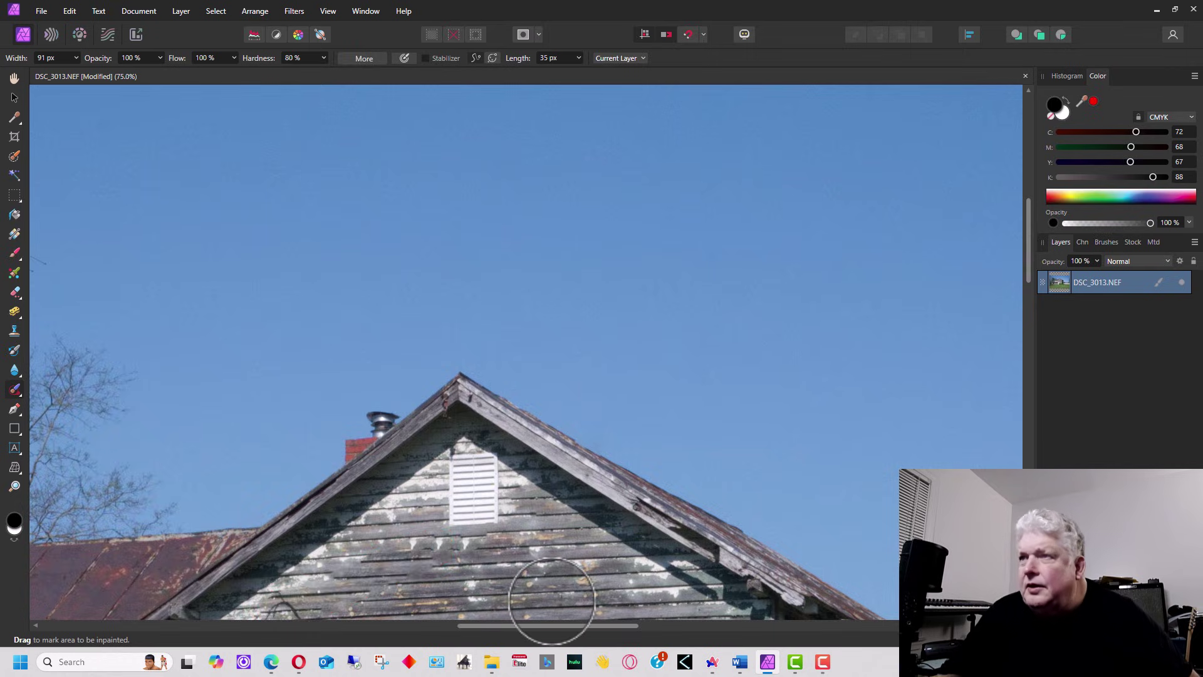
pyautogui.moveTo(364, 570); pyautogui.dragTo(448, 569)
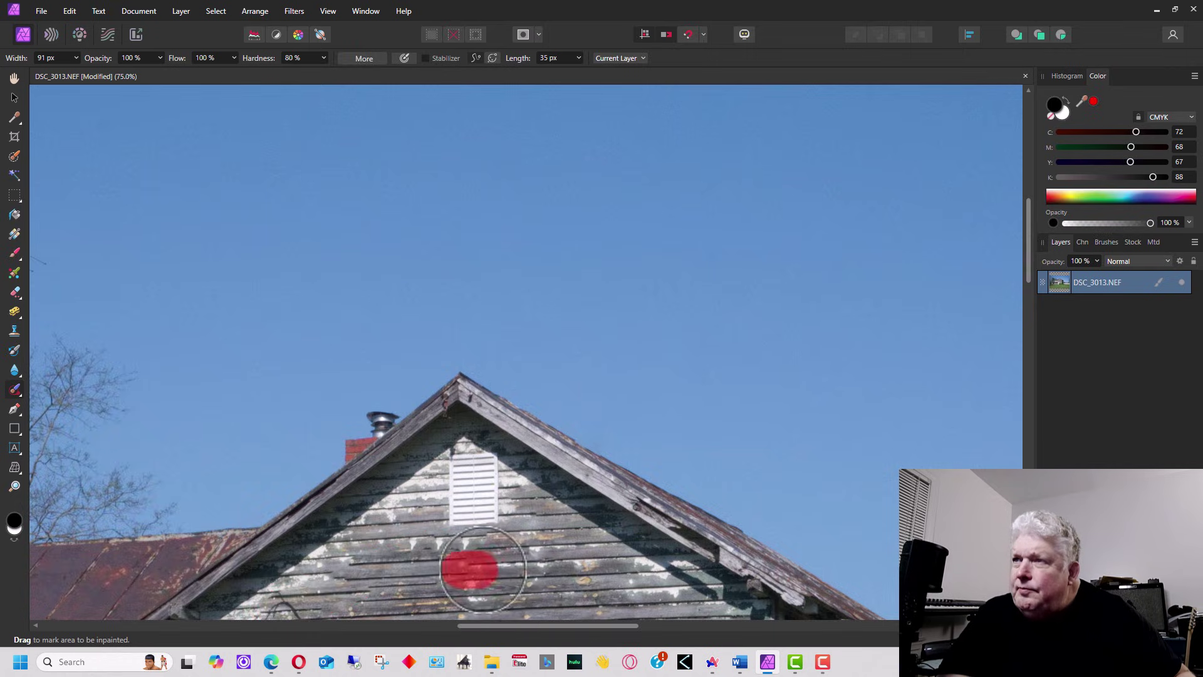
pyautogui.moveTo(524, 569); pyautogui.dragTo(580, 567)
pyautogui.click(585, 571)
# Step: Inpaint the cable across the siding, undo a bad stroke, and remove the wire and shadow near the gable
pyautogui.scroll(-3, 564, 552)
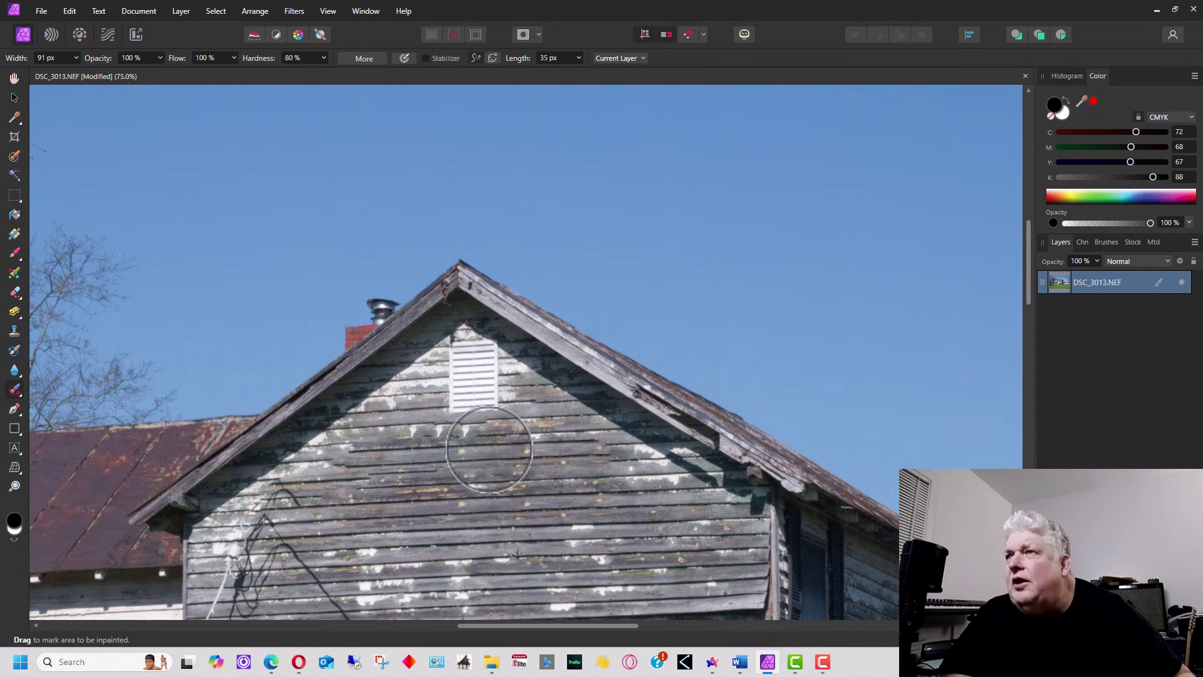
pyautogui.moveTo(506, 442); pyautogui.dragTo(420, 448)
pyautogui.moveTo(276, 492); pyautogui.dragTo(295, 493)
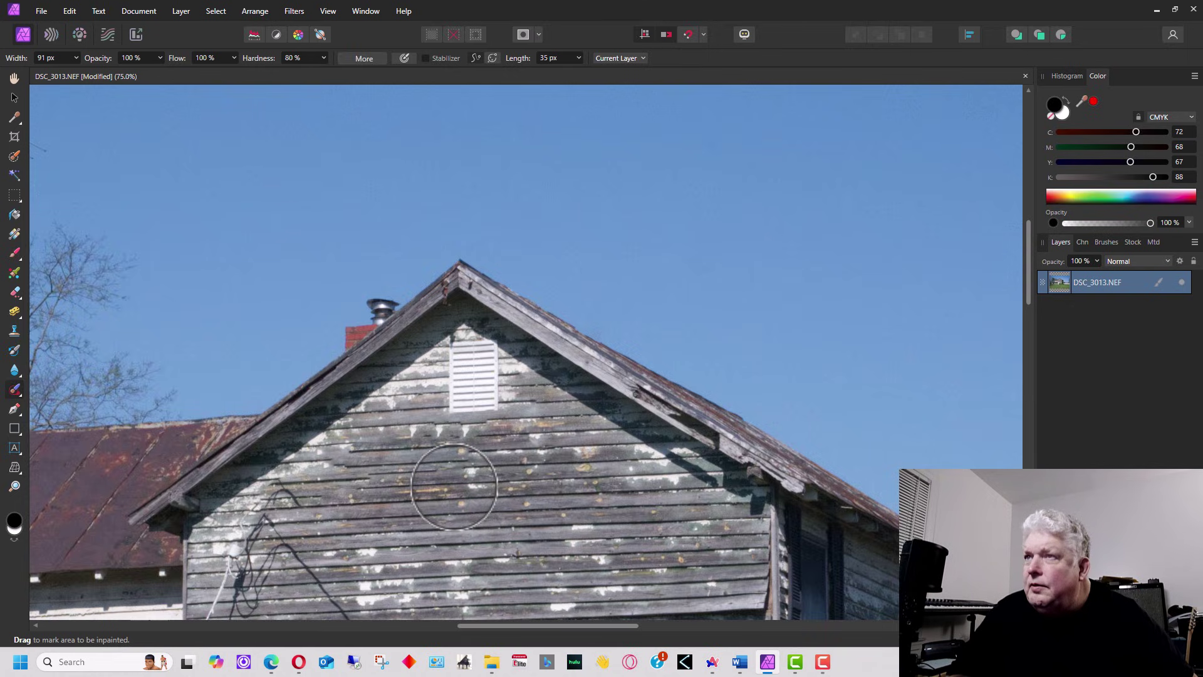
pyautogui.hotkey('ctrl', 'z')
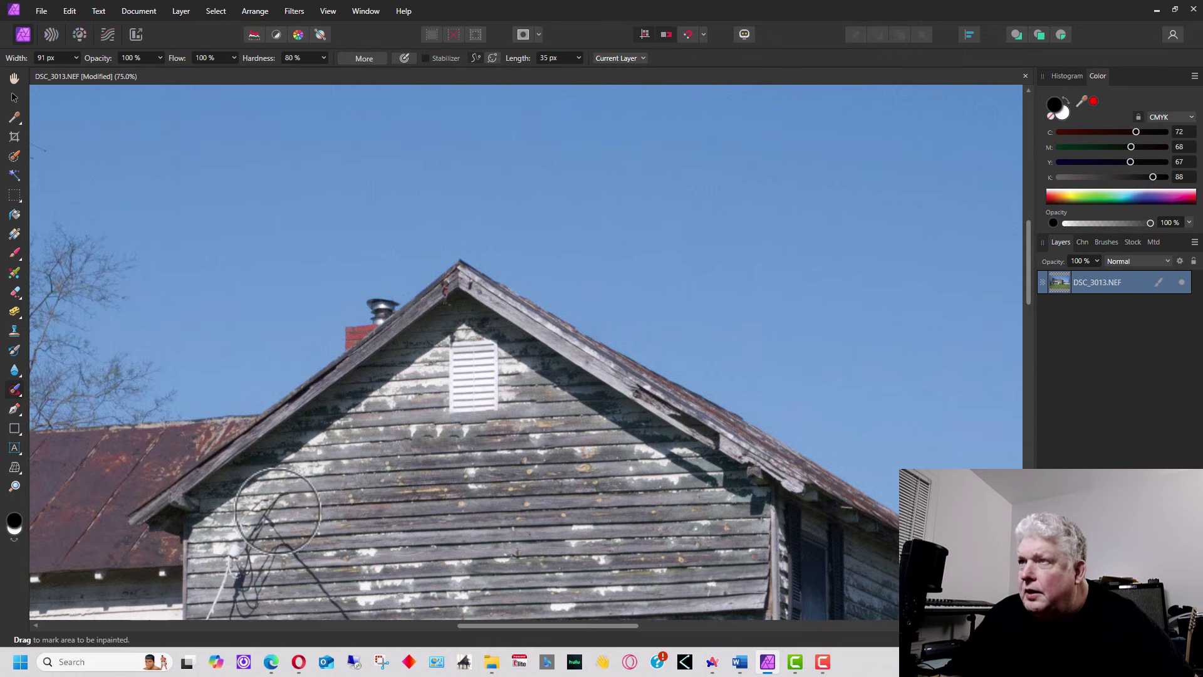
pyautogui.scroll(-2, 359, 536)
pyautogui.scroll(-1, 359, 534)
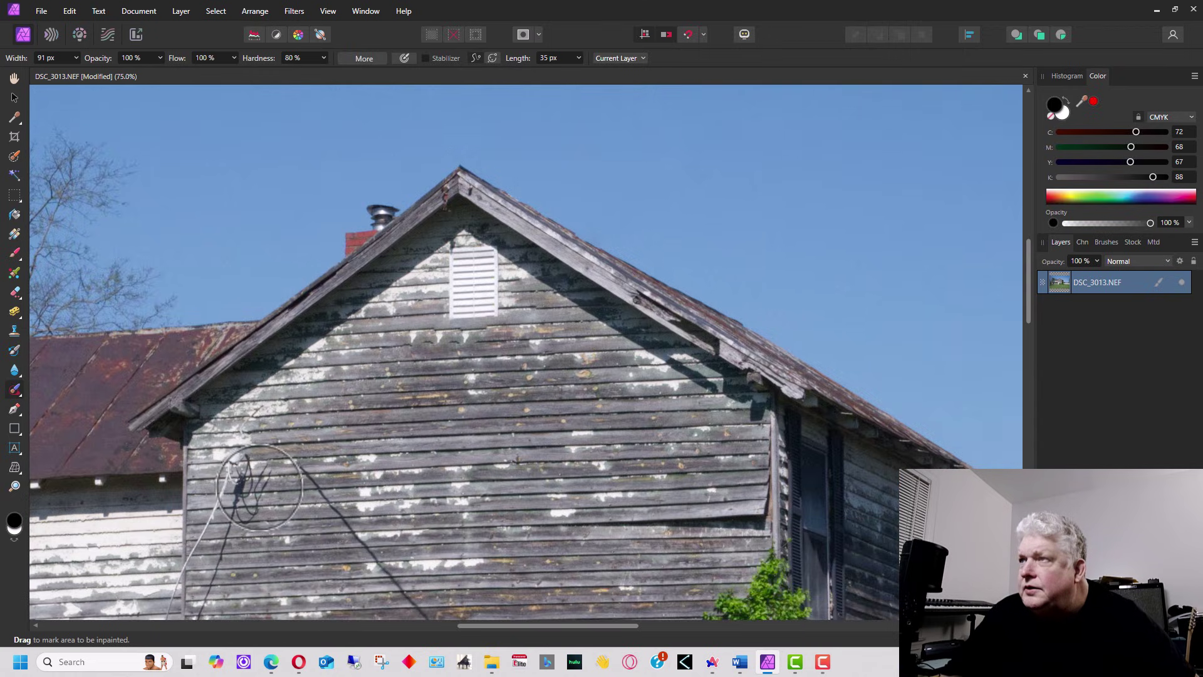
pyautogui.moveTo(234, 462)
pyautogui.mouseDown()
pyautogui.moveTo(269, 483)
pyautogui.moveTo(246, 508)
pyautogui.mouseUp()
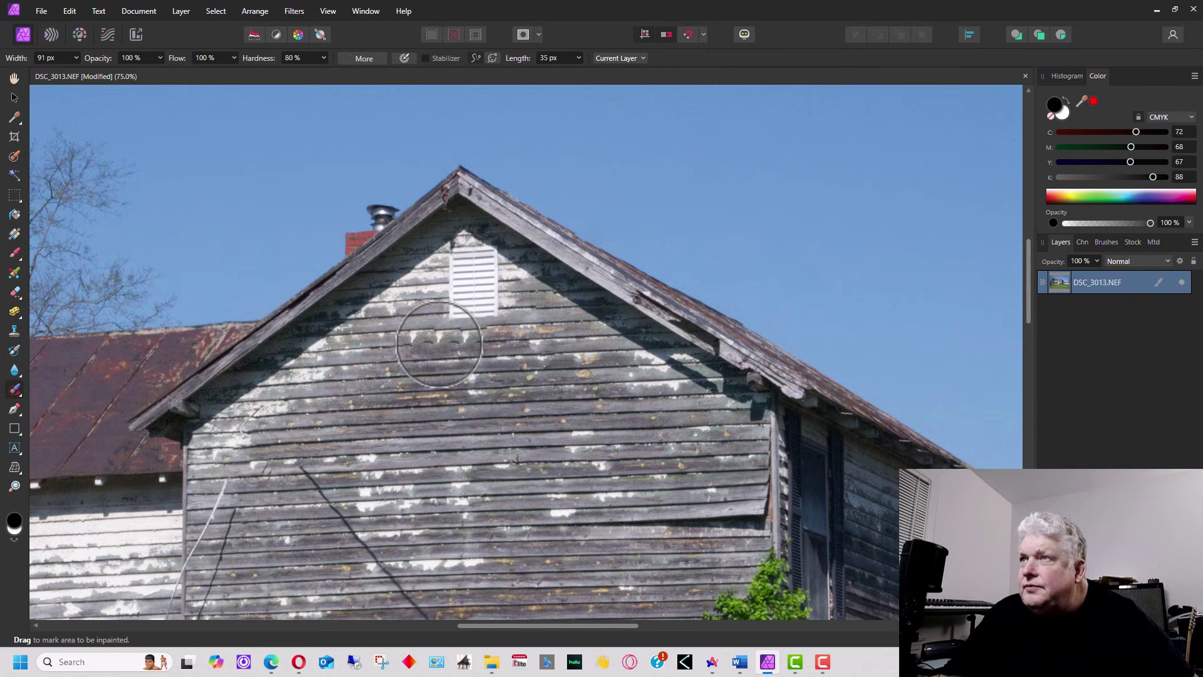
# Step: Inpaint the diagonal streak on the gable boards running from left of the vent down the siding
pyautogui.moveTo(403, 341); pyautogui.dragTo(455, 339)
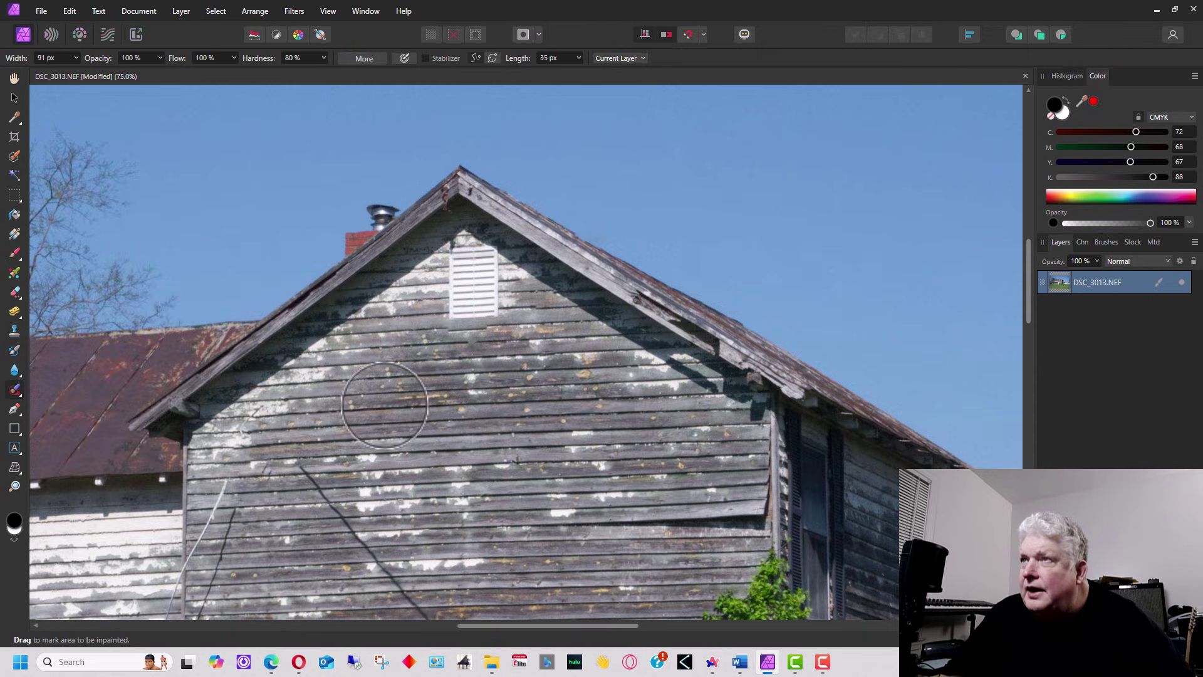
pyautogui.scroll(-3, 398, 438)
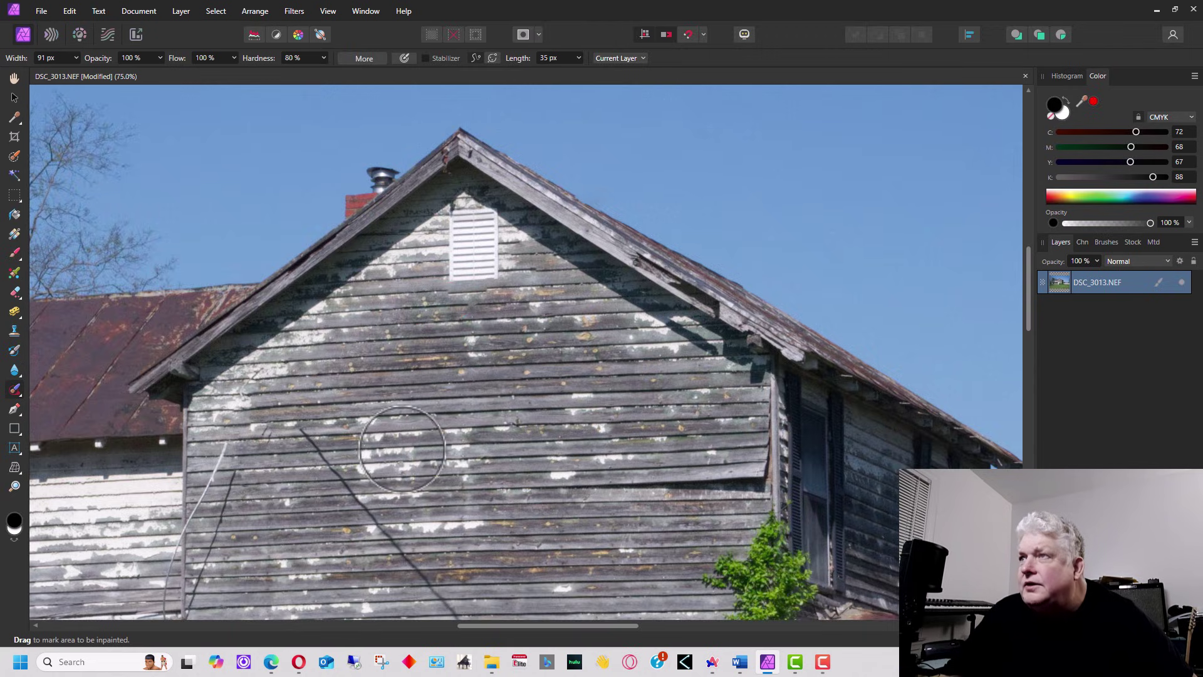
pyautogui.scroll(-2, 403, 445)
pyautogui.moveTo(299, 339)
pyautogui.mouseDown()
pyautogui.moveTo(441, 526)
pyautogui.moveTo(533, 605)
pyautogui.mouseUp()
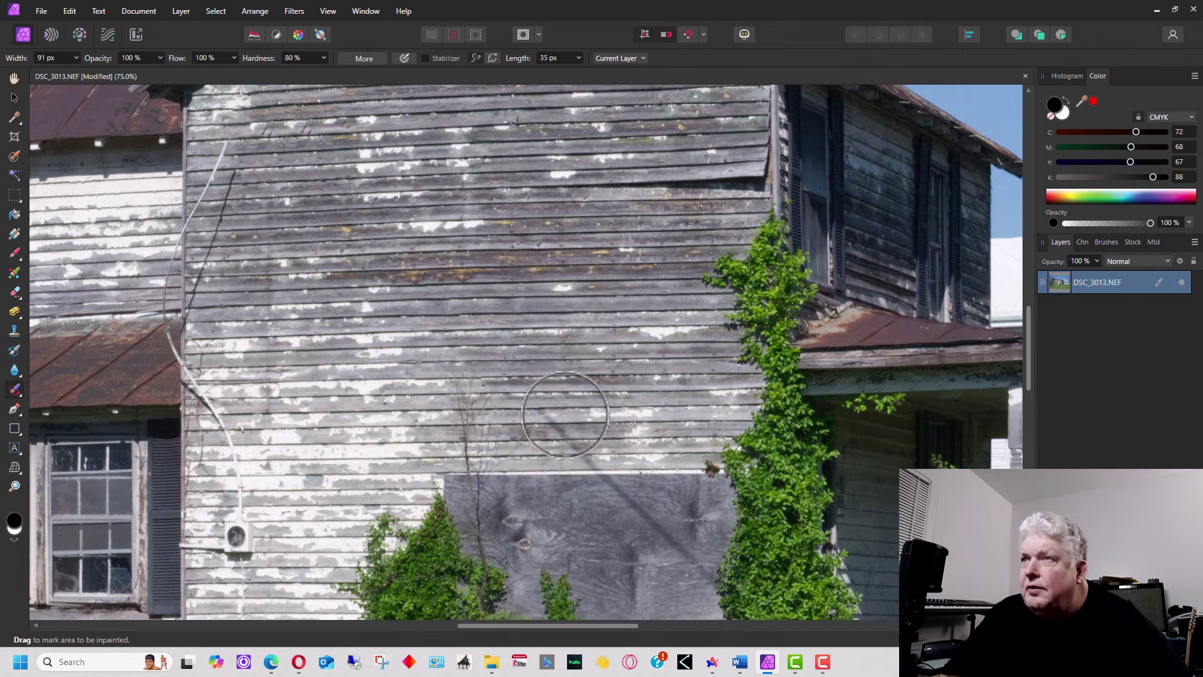
pyautogui.moveTo(516, 392); pyautogui.dragTo(604, 483)
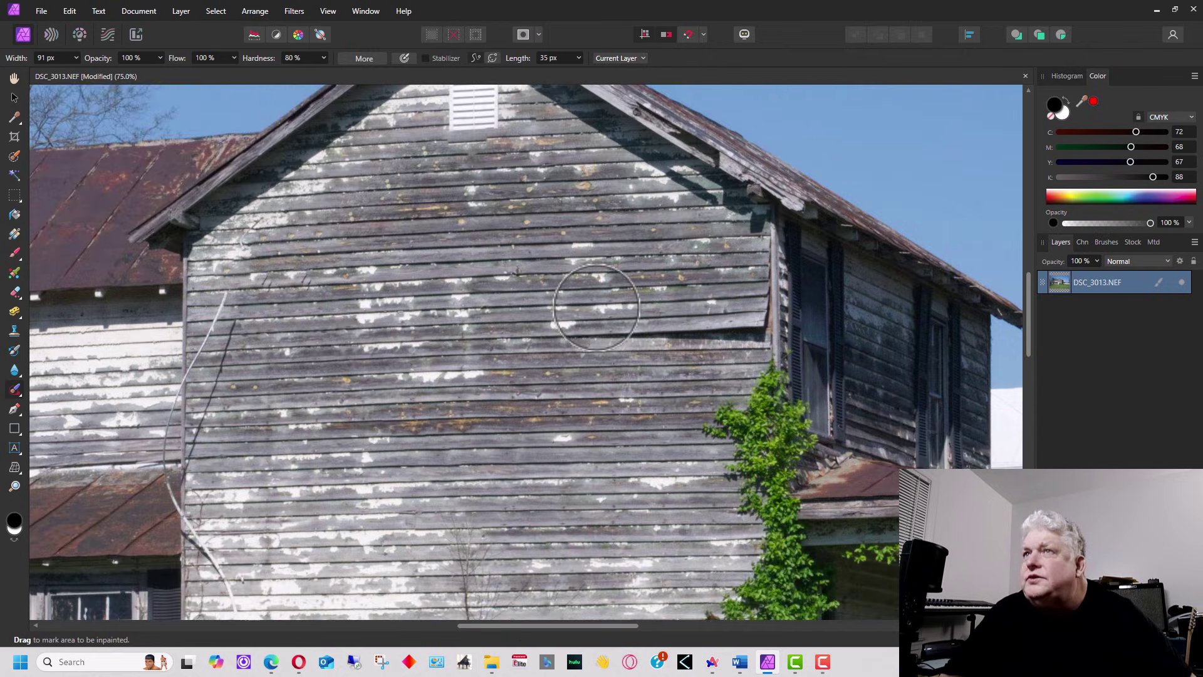
pyautogui.scroll(2, 589, 301)
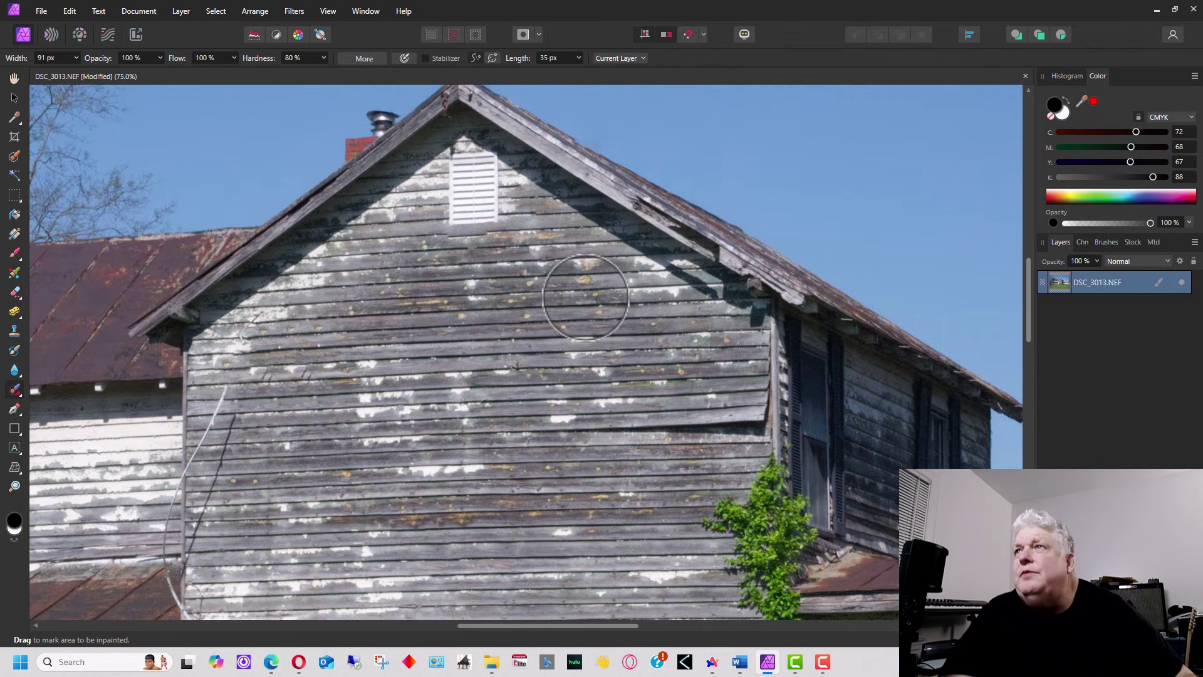
pyautogui.scroll(-2, 585, 298)
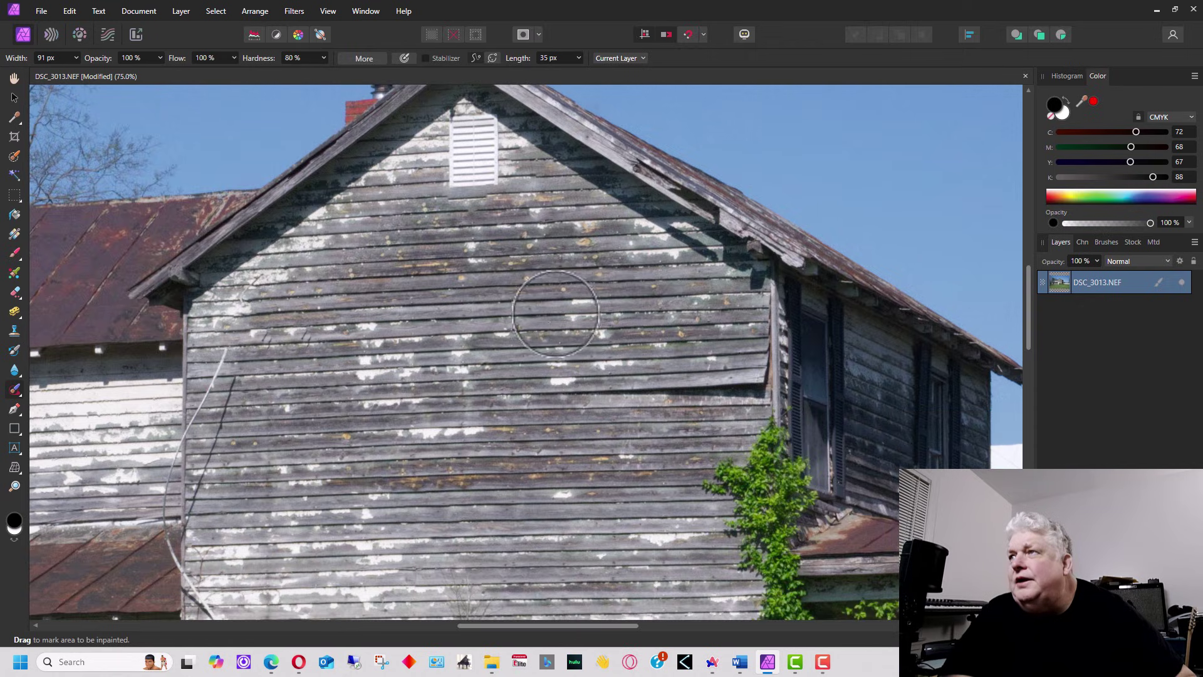
pyautogui.scroll(-5, 352, 366)
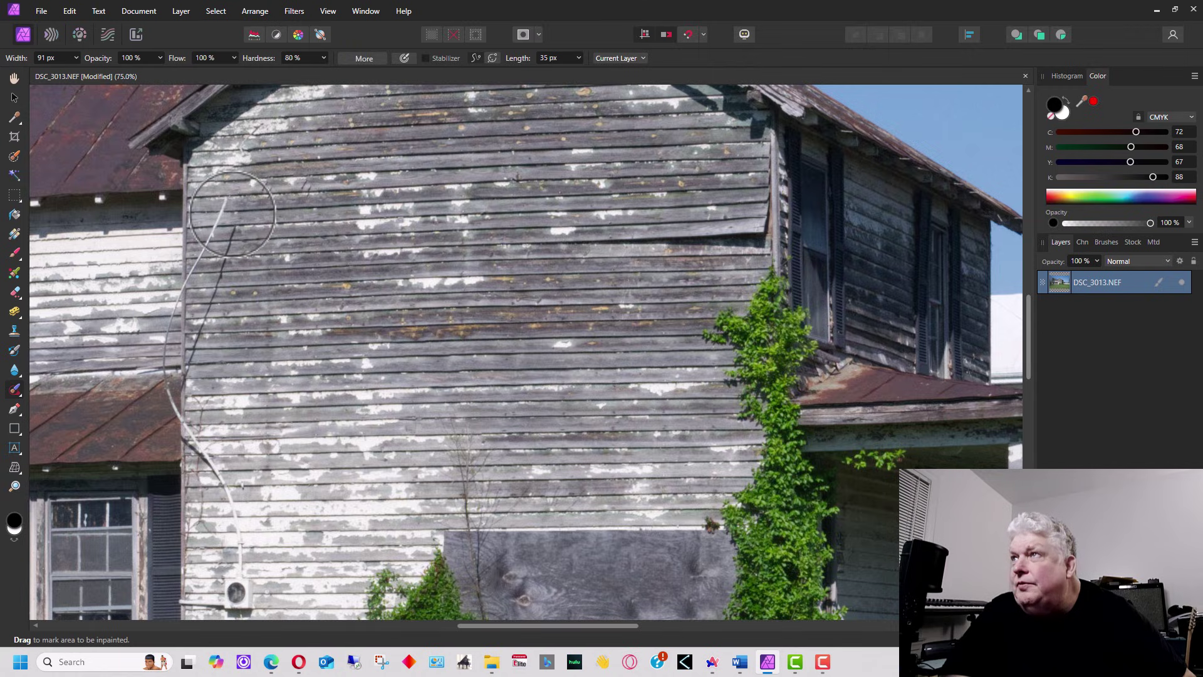
# Step: Inpaint the dark wire down the left wall edge, undoing one stroke and dabbing it out again
pyautogui.moveTo(229, 201); pyautogui.dragTo(191, 320)
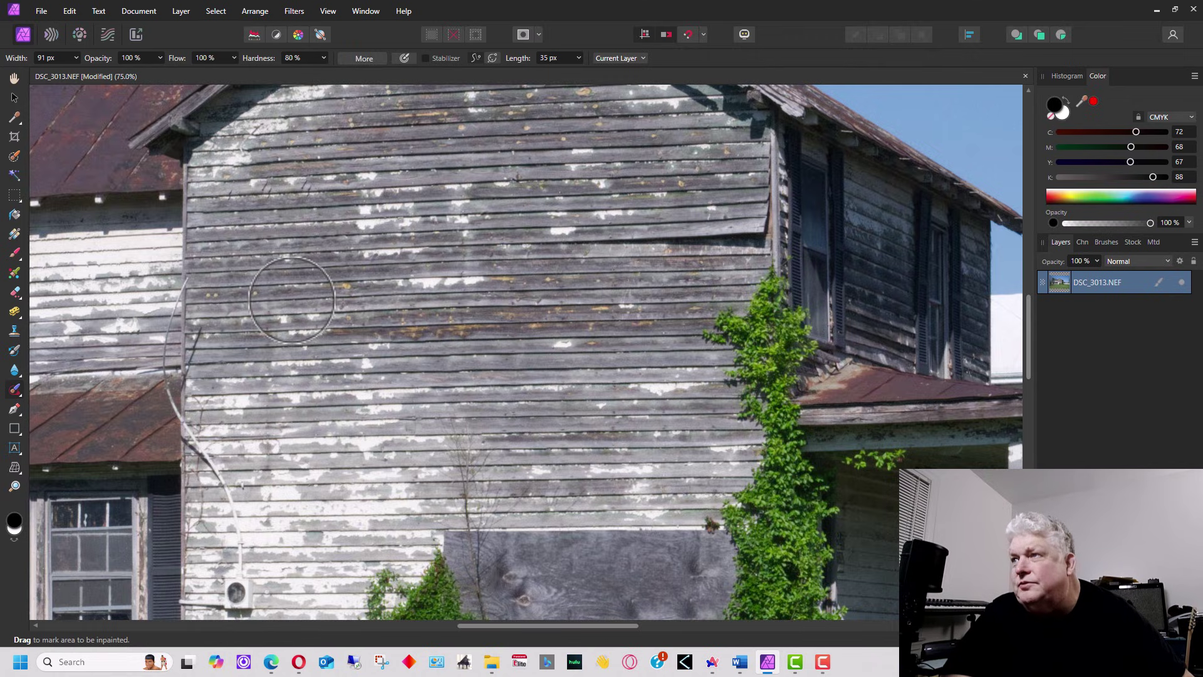
pyautogui.scroll(-1, 291, 297)
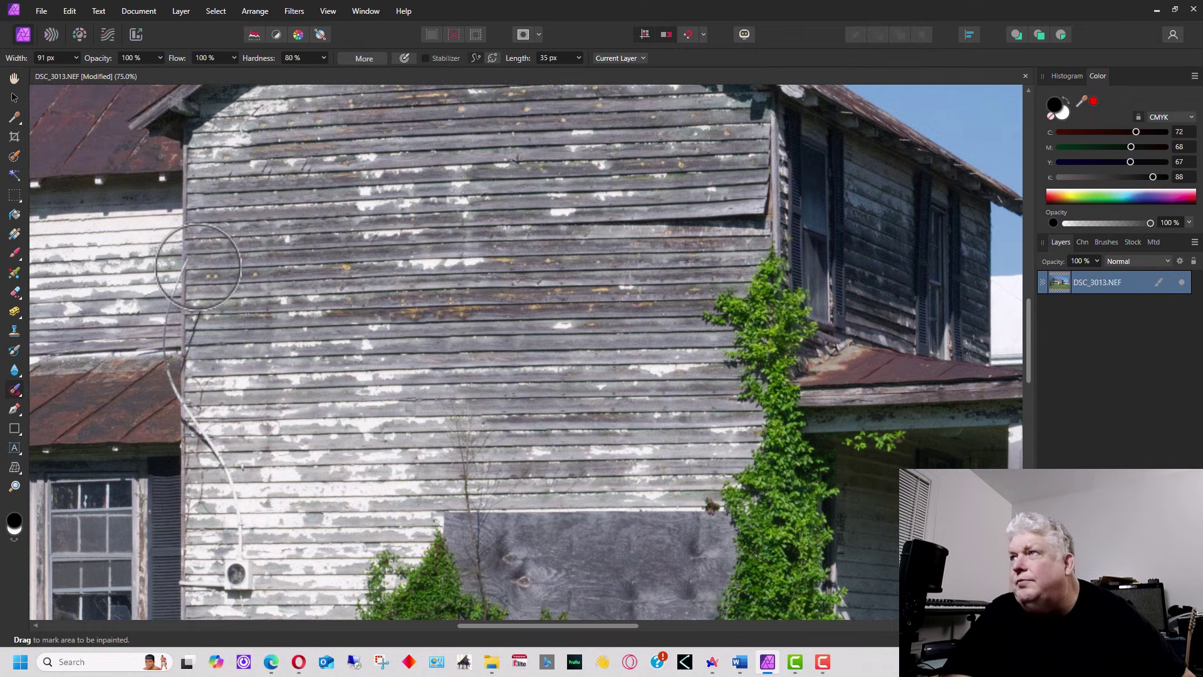
pyautogui.moveTo(189, 268)
pyautogui.mouseDown()
pyautogui.moveTo(173, 304)
pyautogui.moveTo(182, 409)
pyautogui.mouseUp()
pyautogui.hotkey('ctrl', 'z')
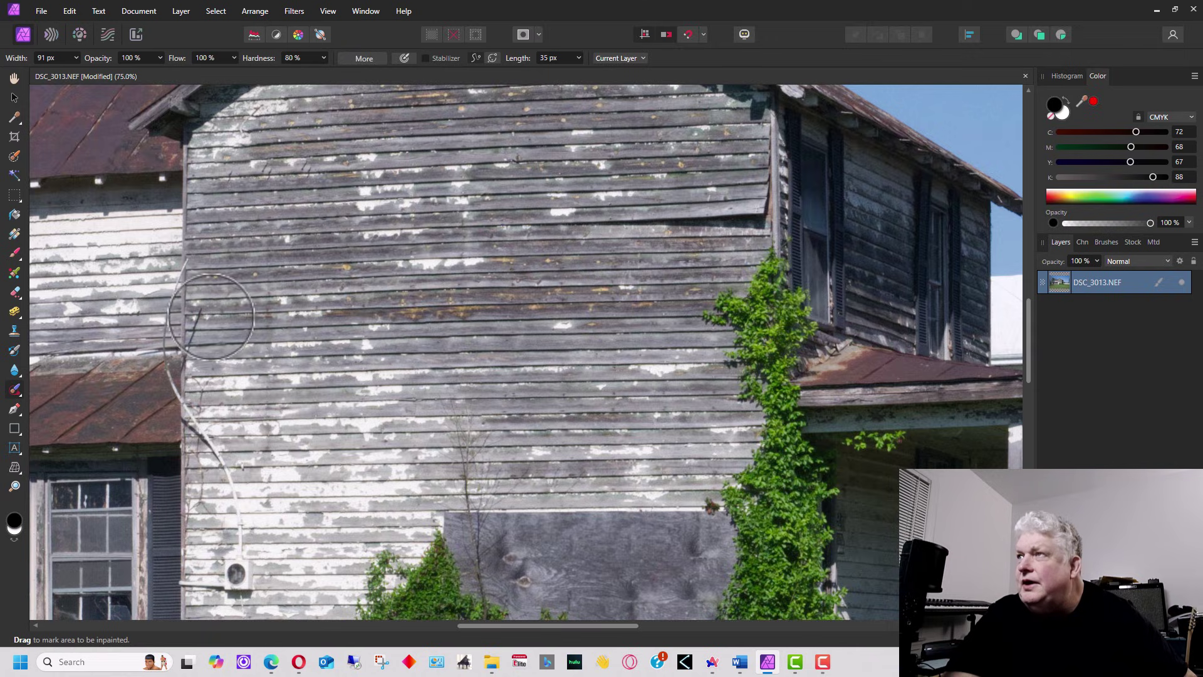
pyautogui.click(207, 325)
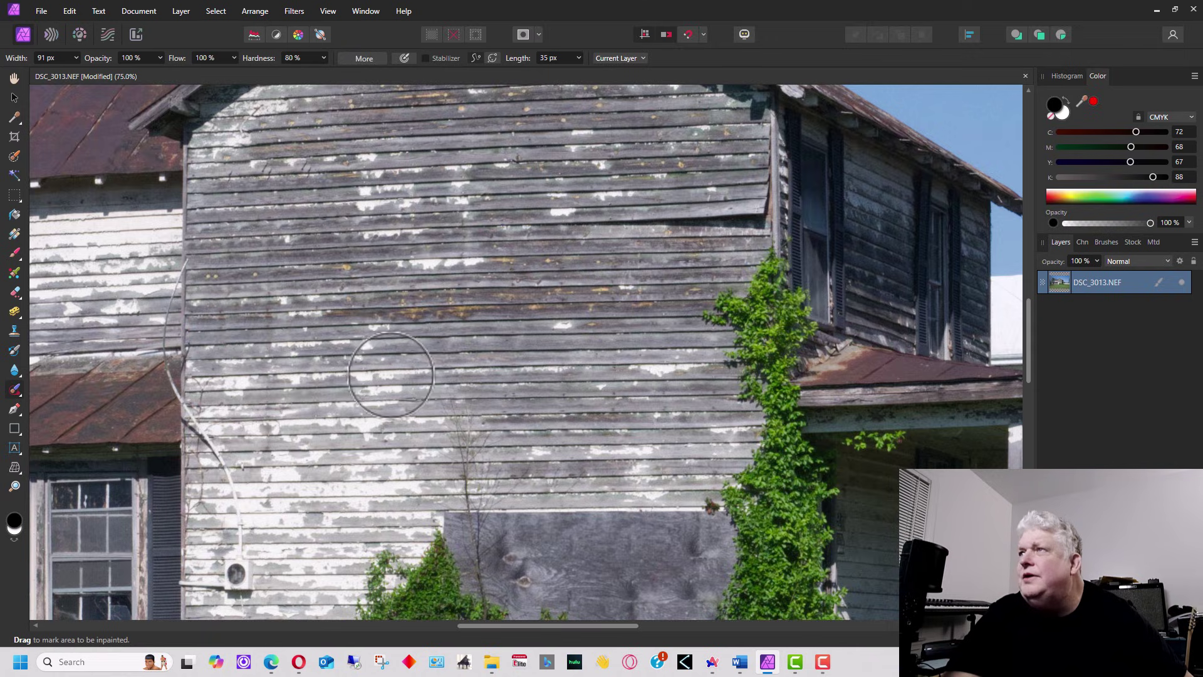
pyautogui.scroll(-2, 404, 366)
pyautogui.scroll(4, 404, 367)
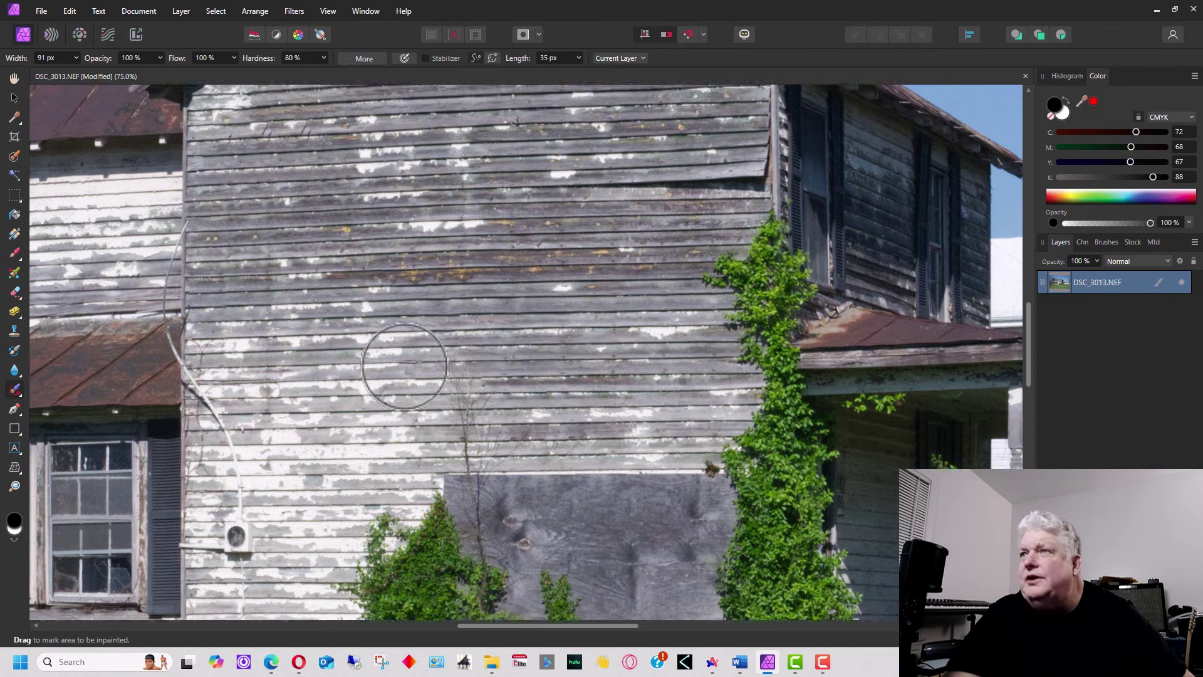
pyautogui.scroll(10, 404, 367)
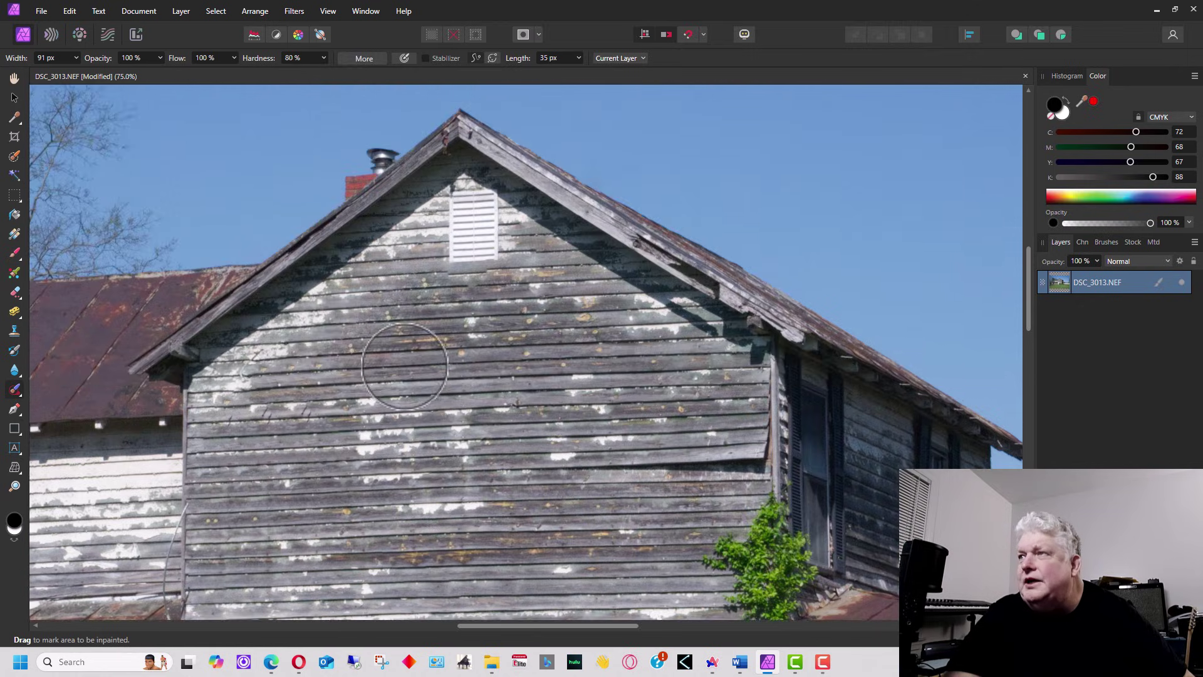
pyautogui.scroll(2, 404, 367)
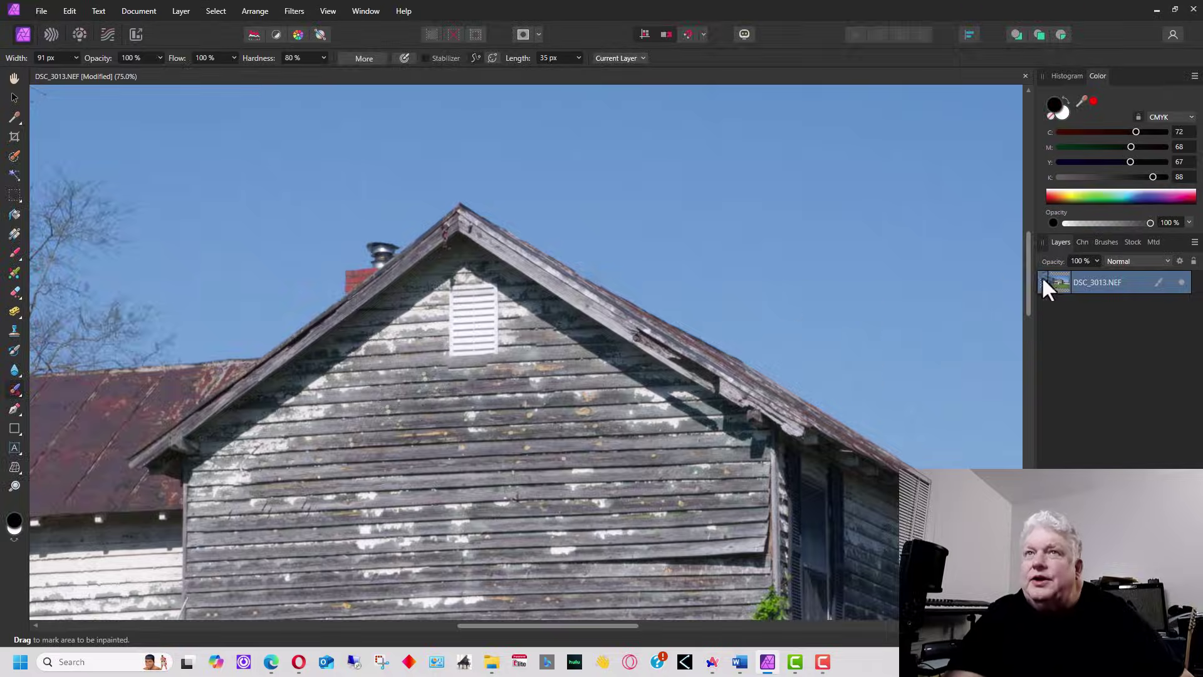
pyautogui.moveTo(1025, 270); pyautogui.dragTo(1006, 437)
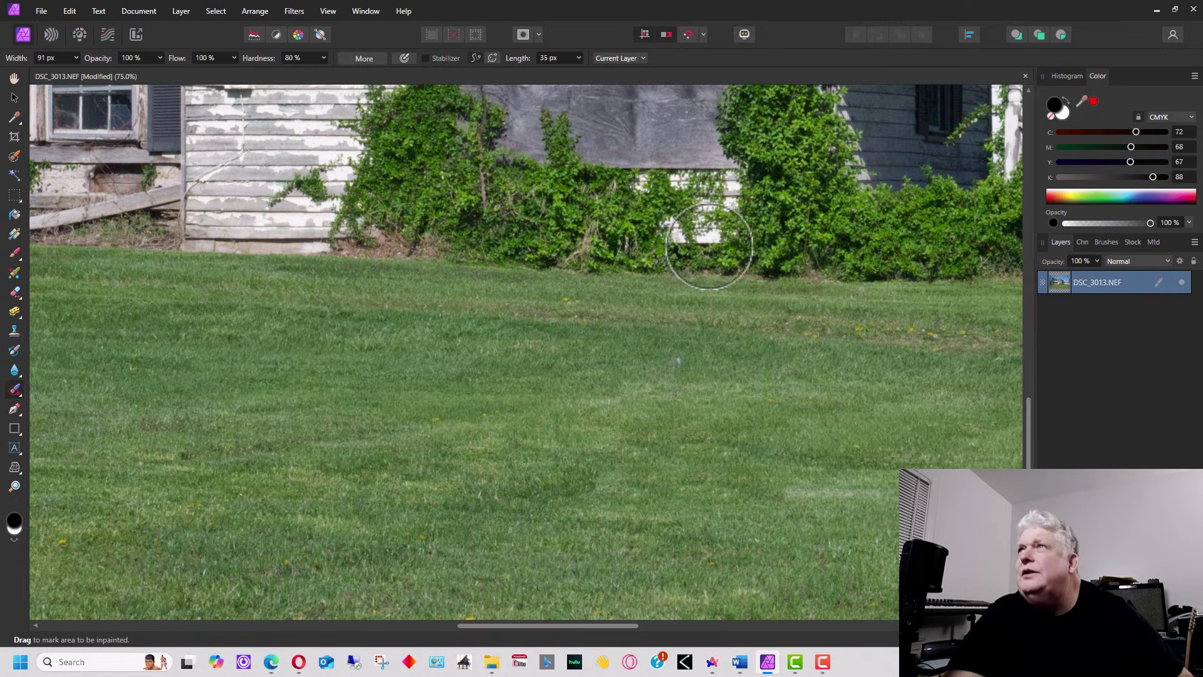
# Step: Use View > Zoom > Zoom to Fit to show the whole farmhouse photo in the window
pyautogui.click(327, 13)
pyautogui.moveTo(351, 24)
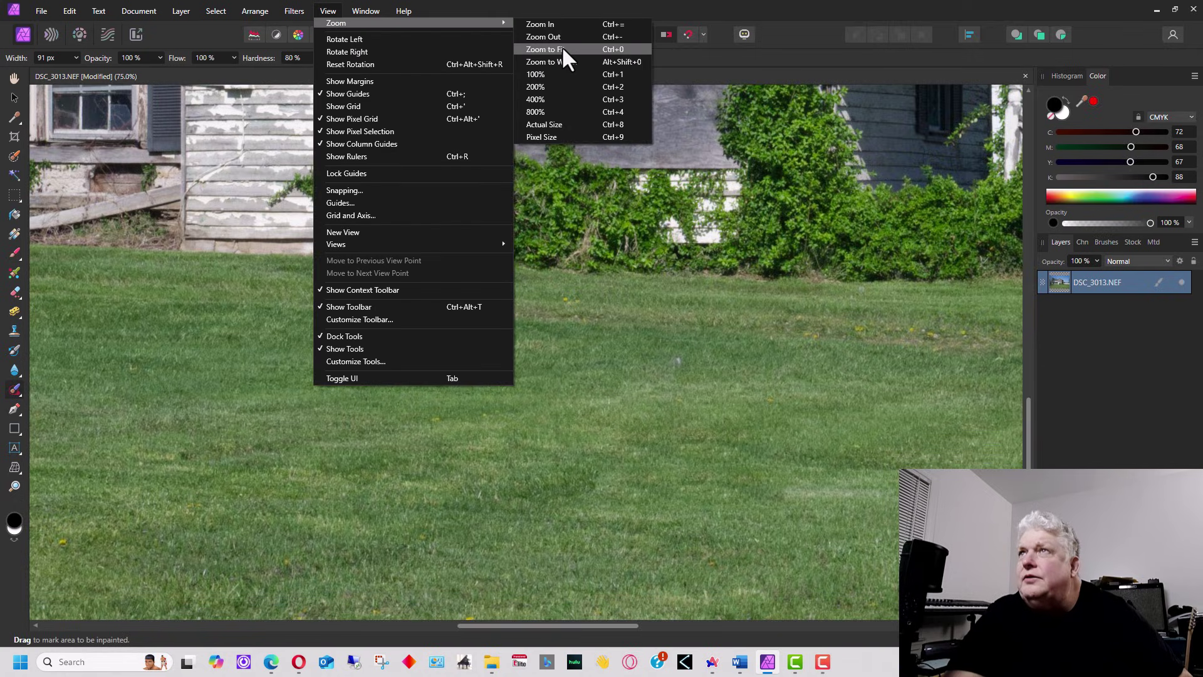
pyautogui.click(562, 46)
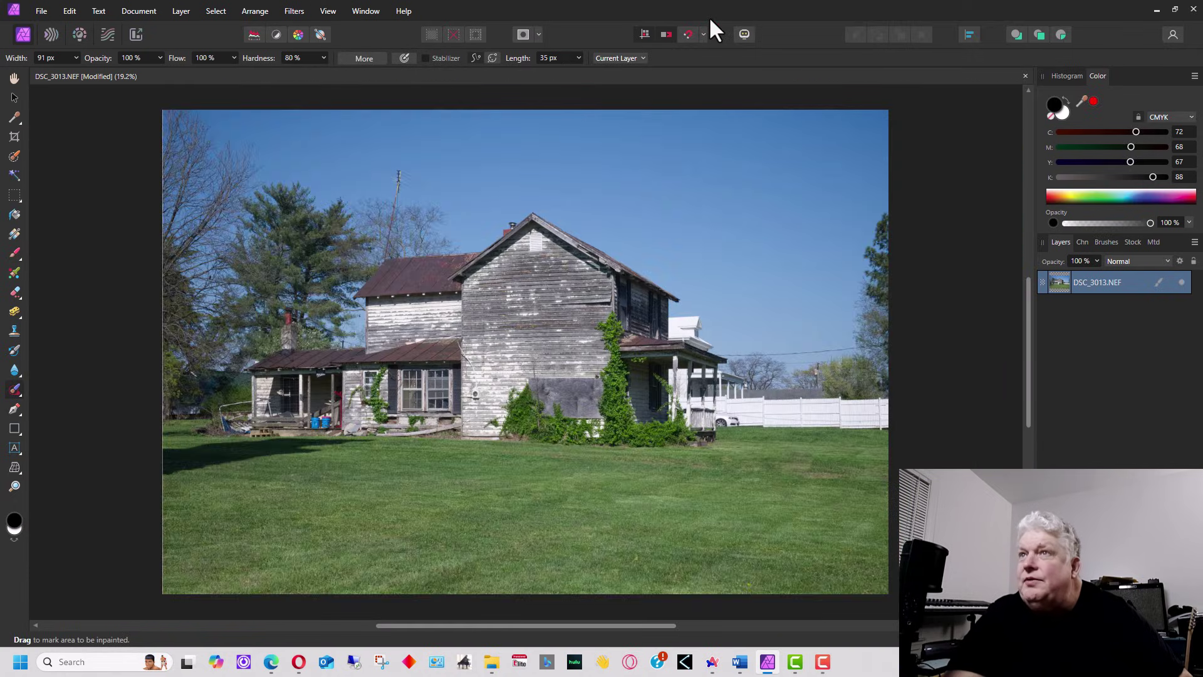